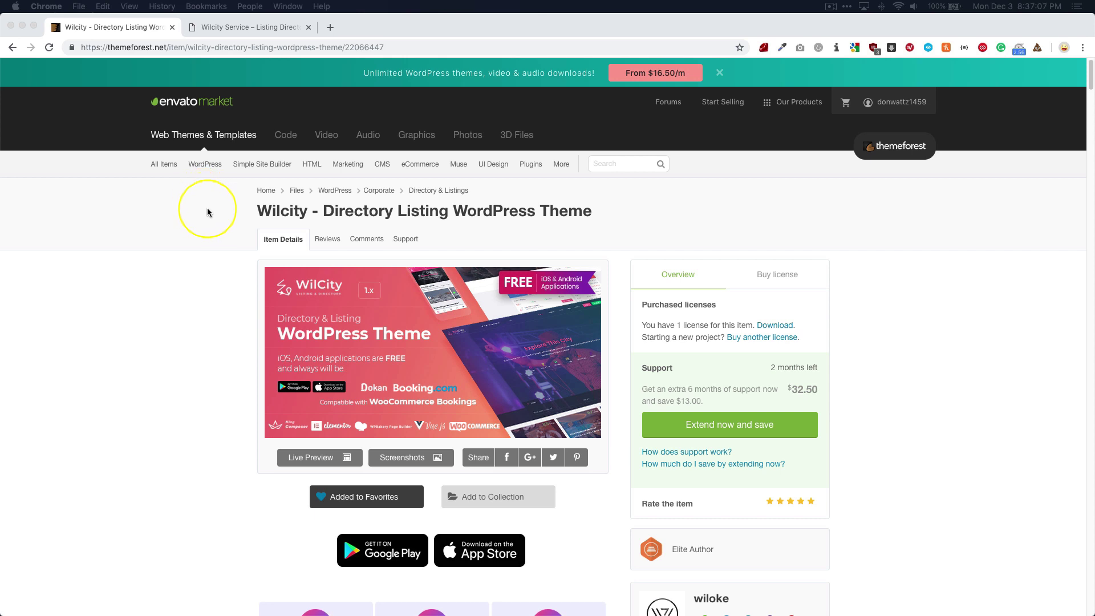
# - Switch to the Wilcity Service site and view the Basic, Silver and Gold app packages
pyautogui.click(253, 28)
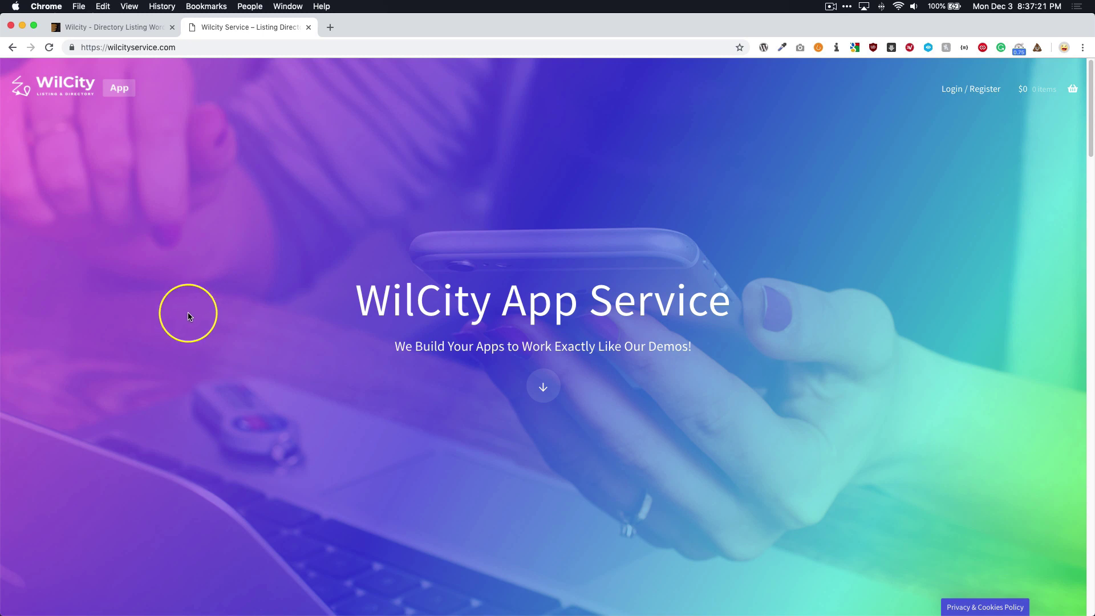
pyautogui.scroll(-1, 193, 317)
pyautogui.scroll(-10, 192, 318)
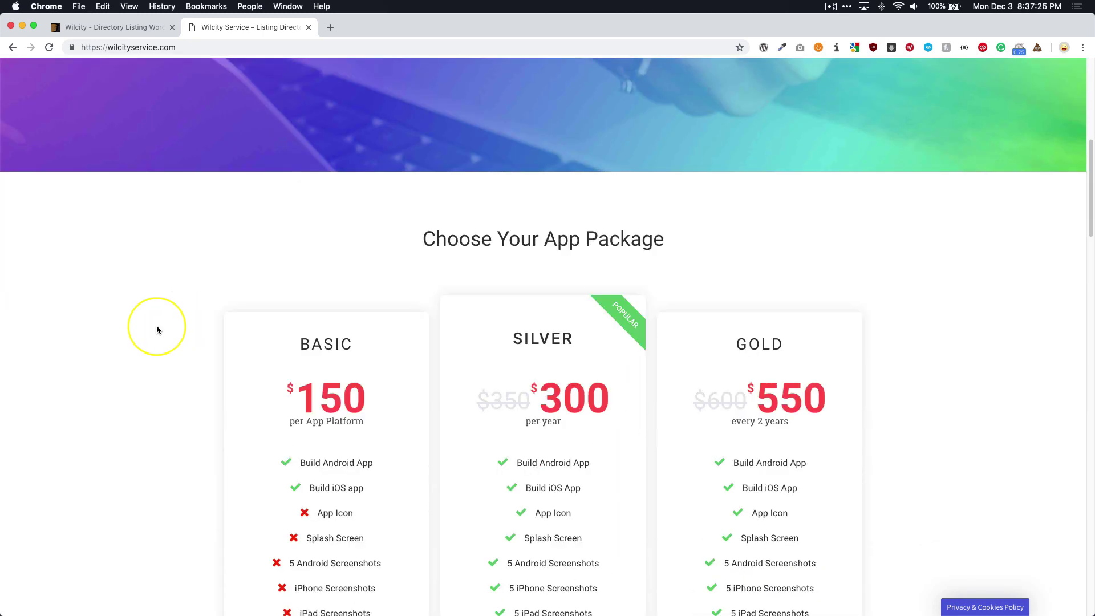
pyautogui.scroll(-2, 160, 331)
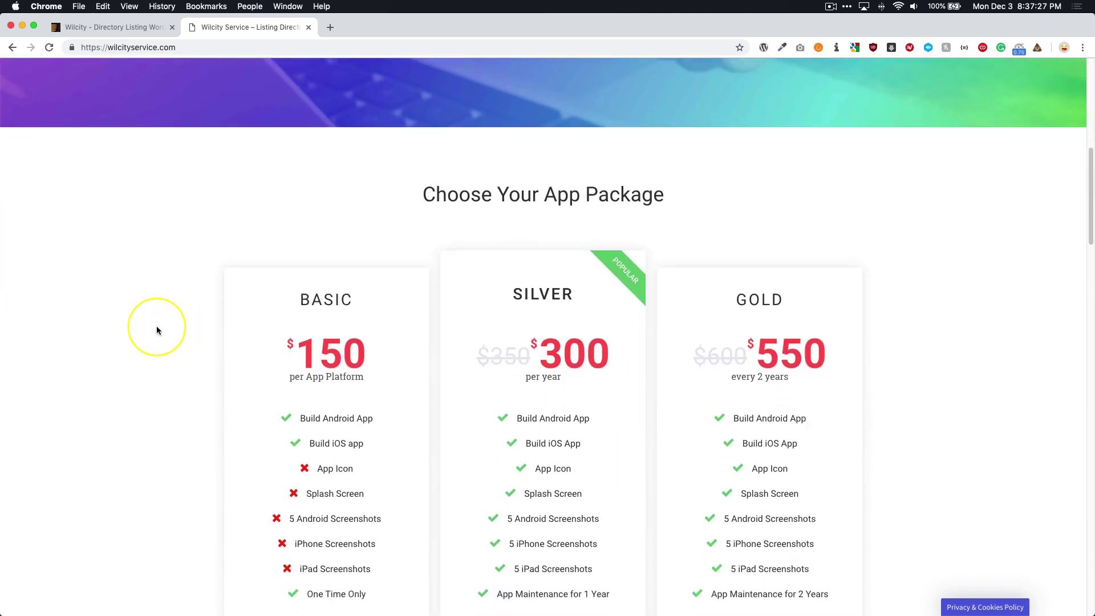
pyautogui.scroll(-2, 162, 334)
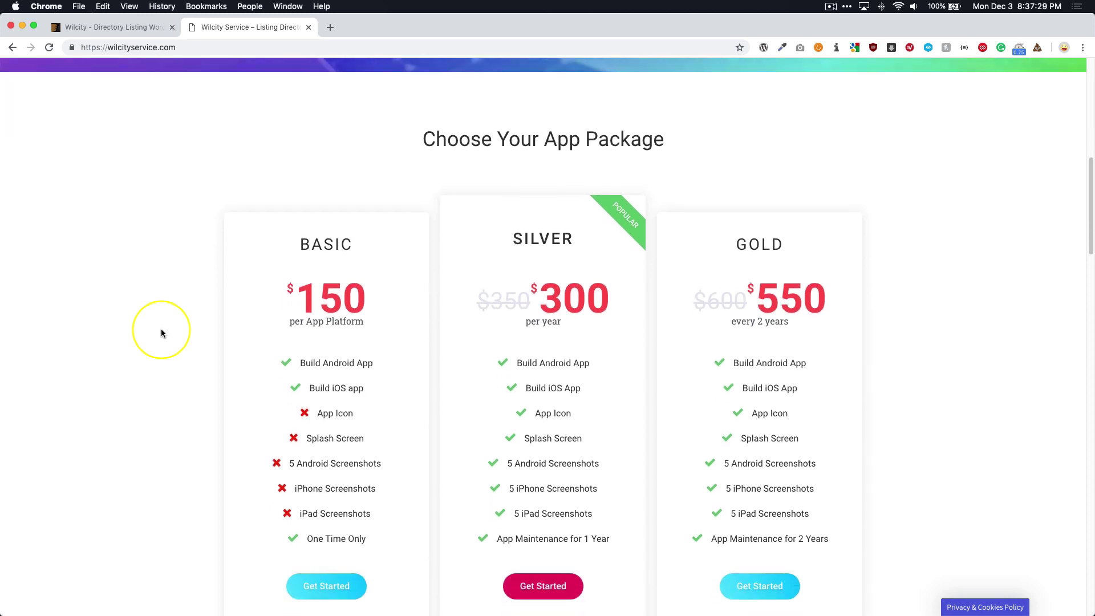
pyautogui.scroll(-1, 161, 334)
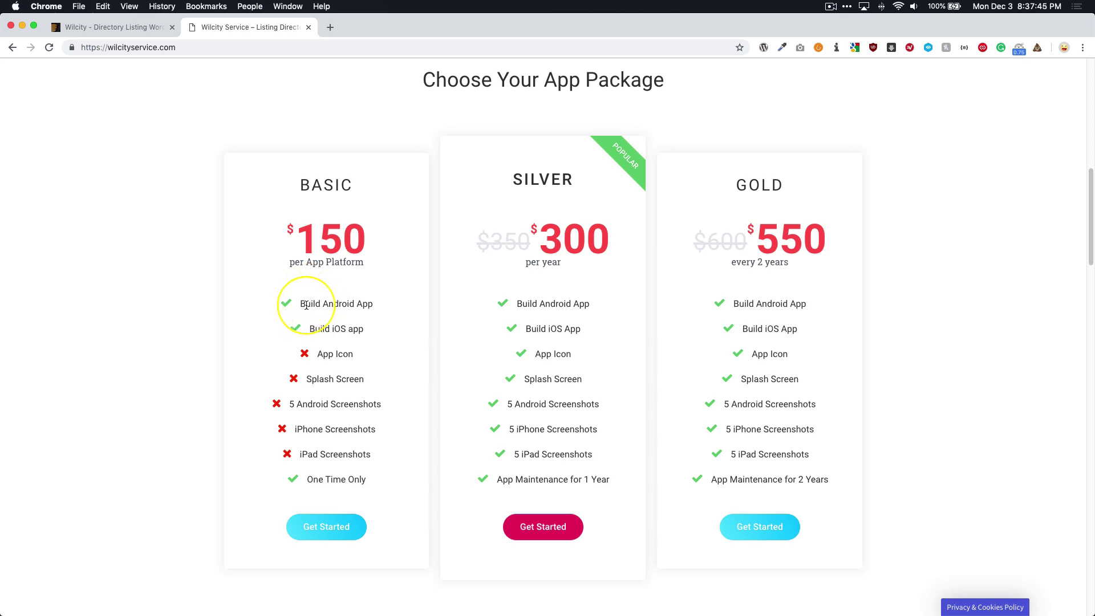
# - Examine the Basic package's app builds, one-time term and price per app platform
pyautogui.moveTo(300, 310); pyautogui.dragTo(357, 328)
pyautogui.click(312, 330)
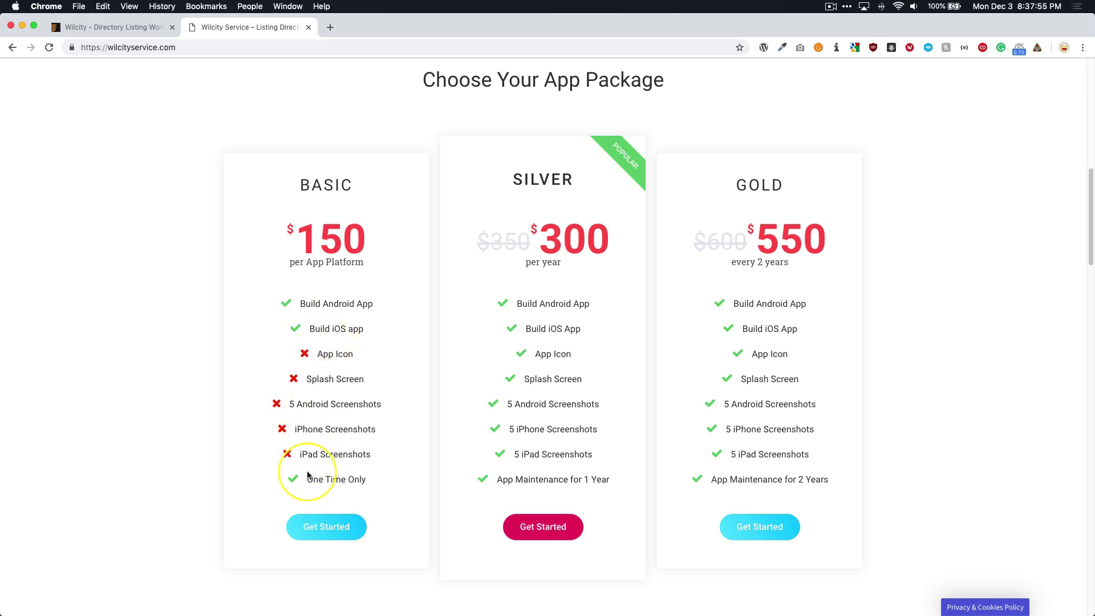
pyautogui.moveTo(291, 480); pyautogui.dragTo(377, 479)
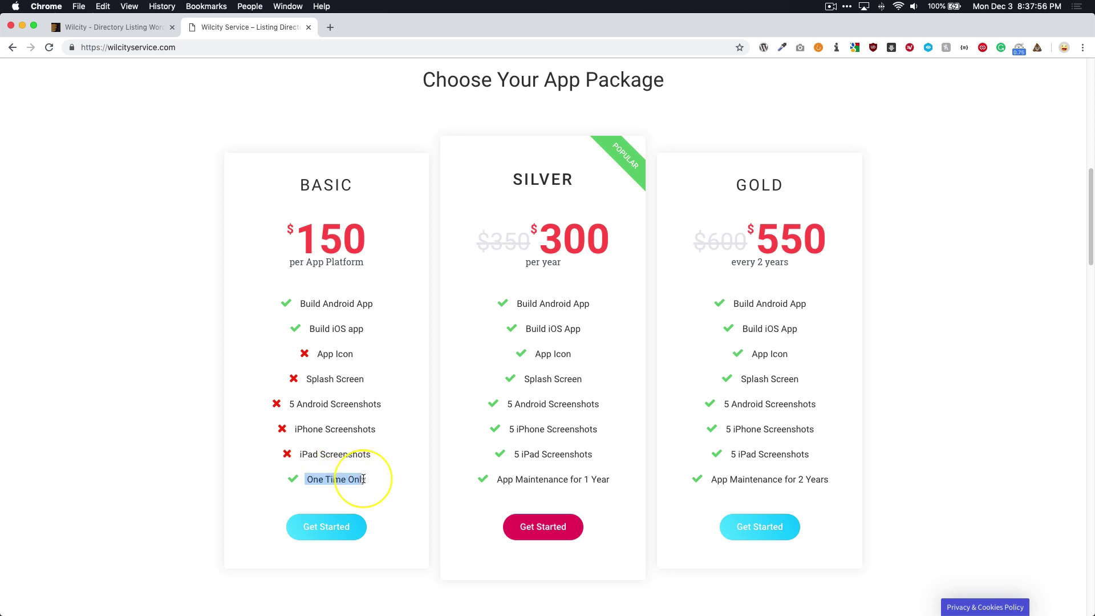
pyautogui.doubleClick(298, 237)
pyautogui.click(328, 239)
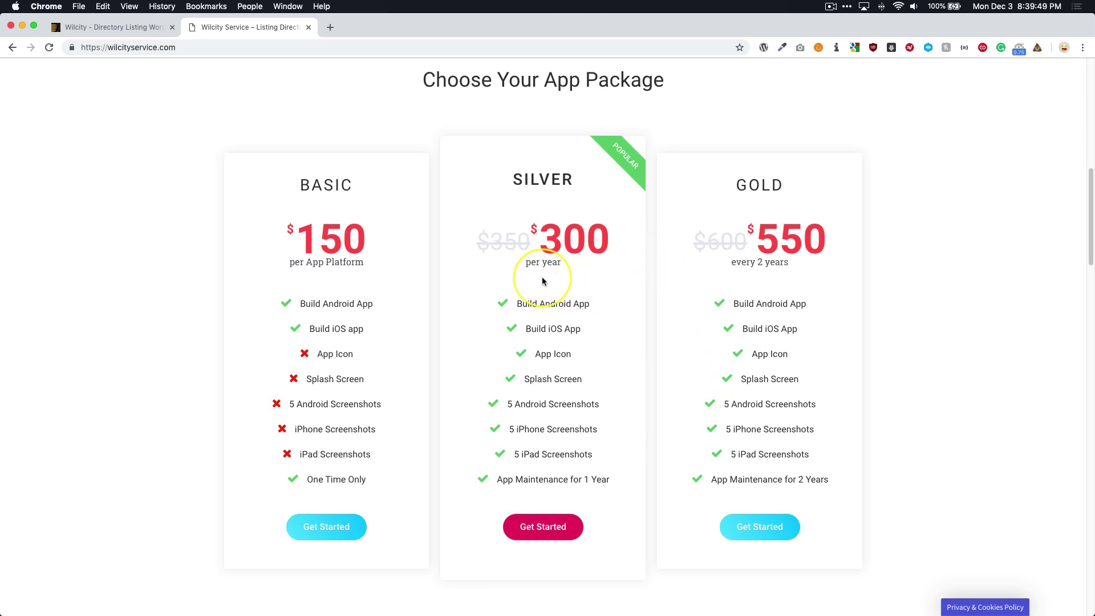
# - Review the service descriptions for Android and iOS builds, app icon, splash screen and app screenshots, then return to the page's beginning
pyautogui.scroll(-6, 543, 281)
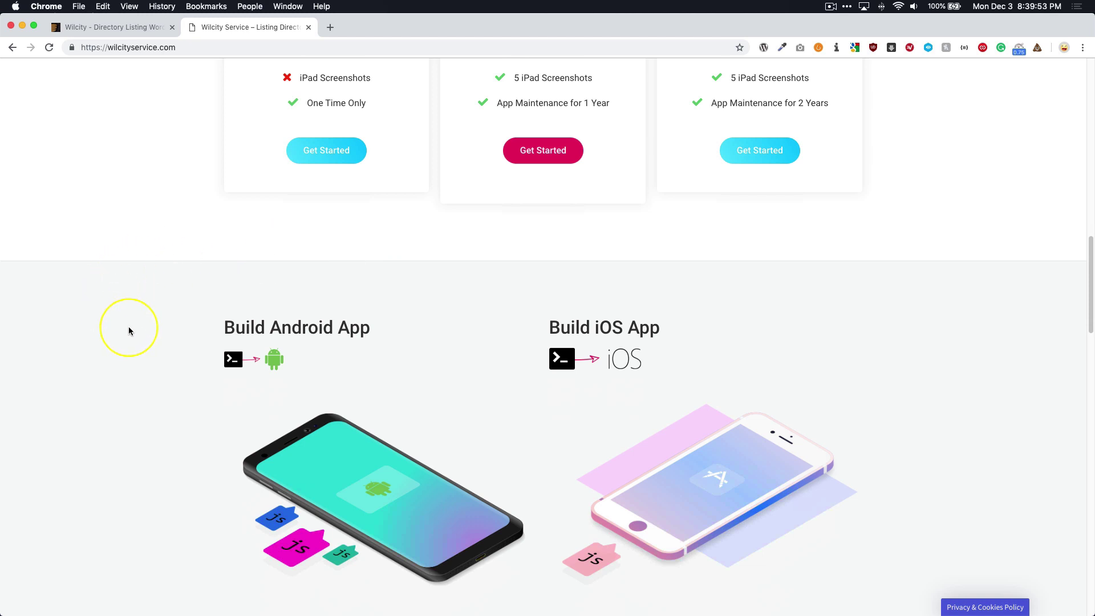
pyautogui.scroll(-3, 128, 328)
pyautogui.scroll(-6, 129, 328)
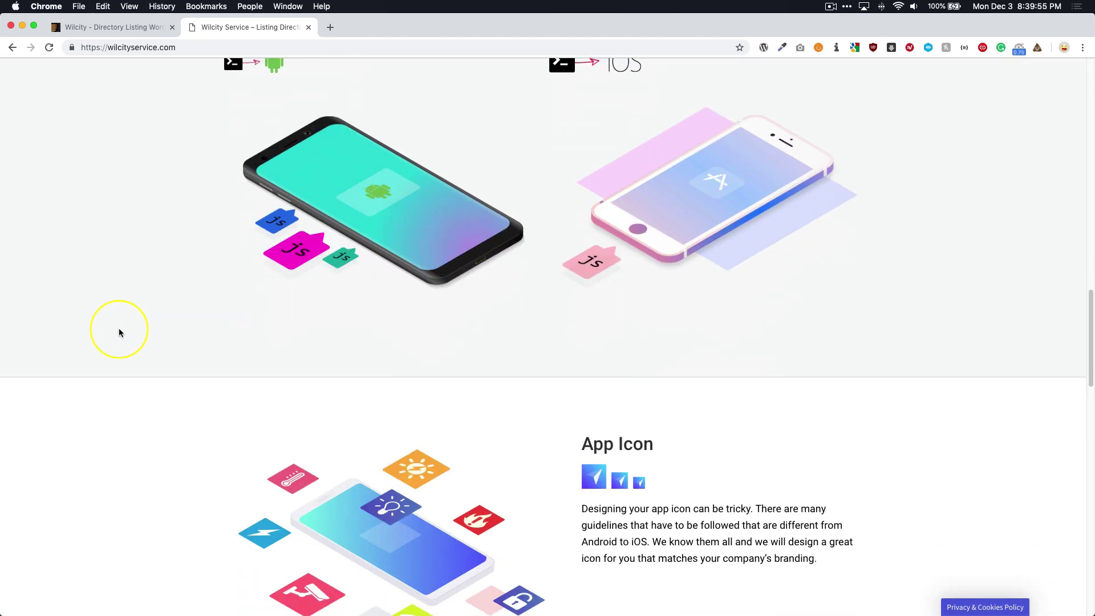
pyautogui.scroll(-8, 667, 422)
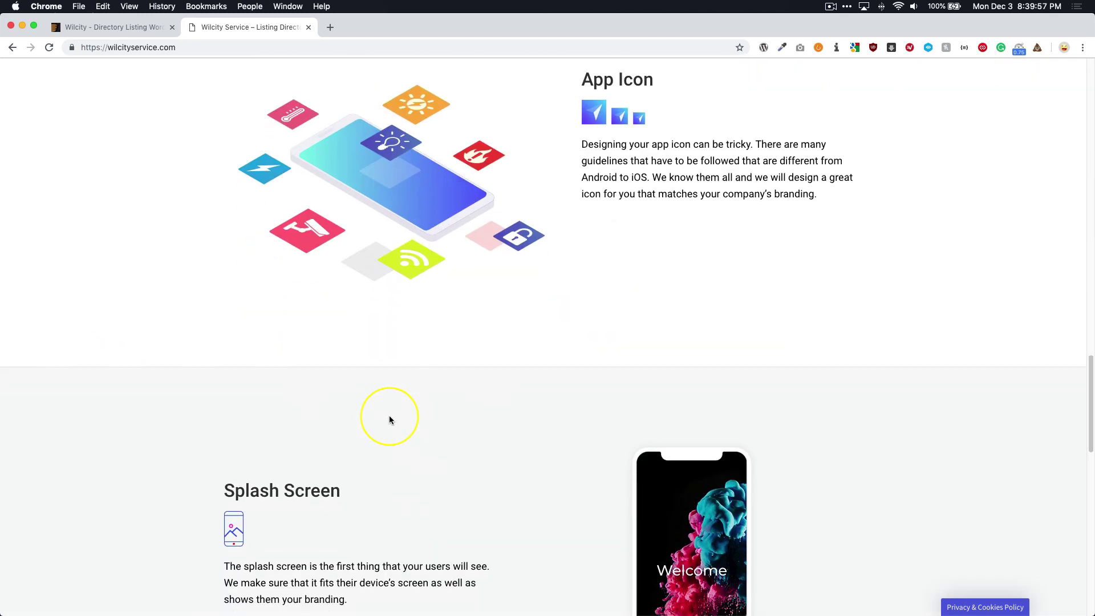
pyautogui.scroll(-2, 305, 415)
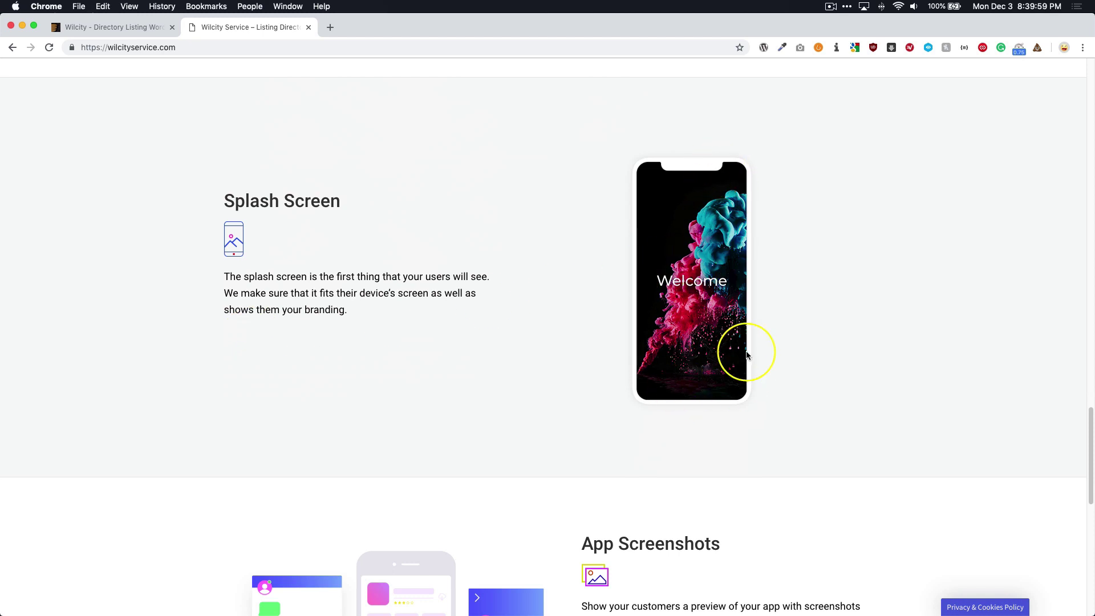
pyautogui.scroll(-1, 594, 252)
pyautogui.scroll(-3, 594, 252)
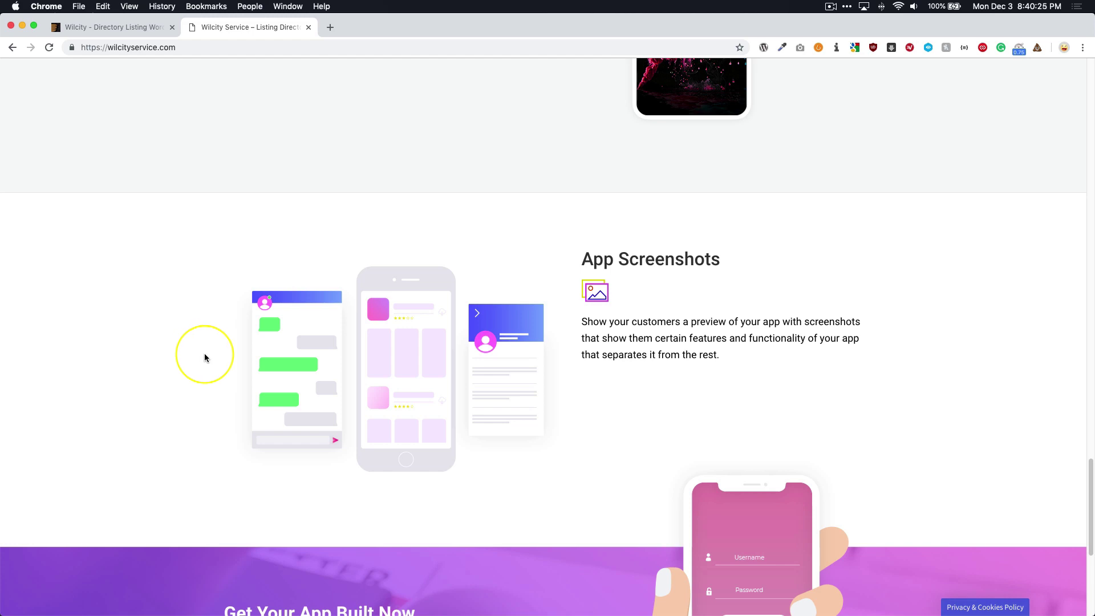
pyautogui.scroll(-1, 201, 357)
pyautogui.scroll(5, 204, 358)
pyautogui.scroll(8, 205, 358)
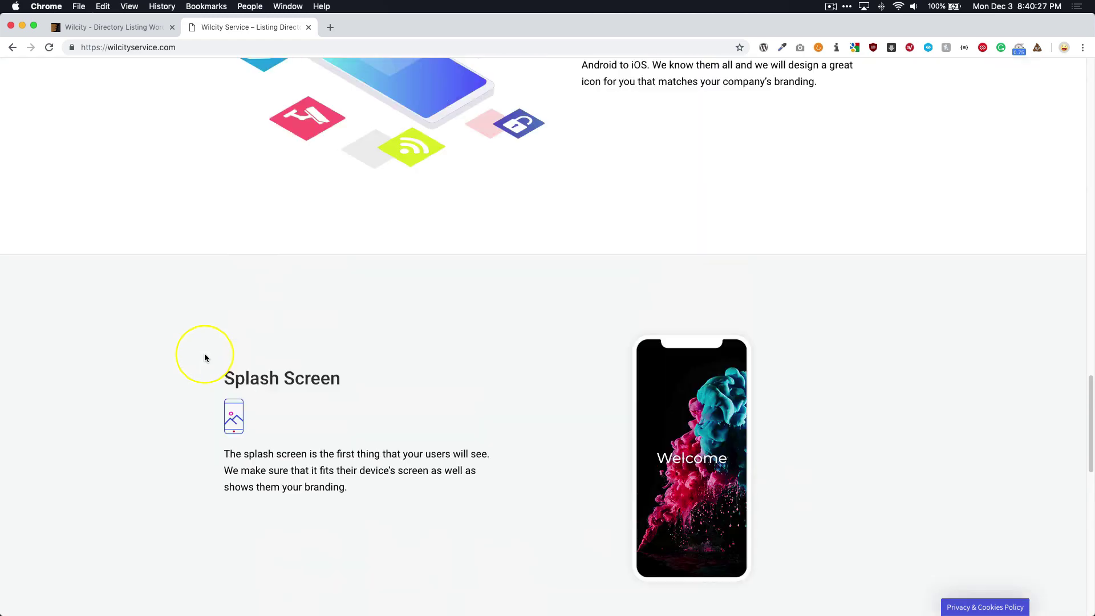
pyautogui.scroll(10, 205, 358)
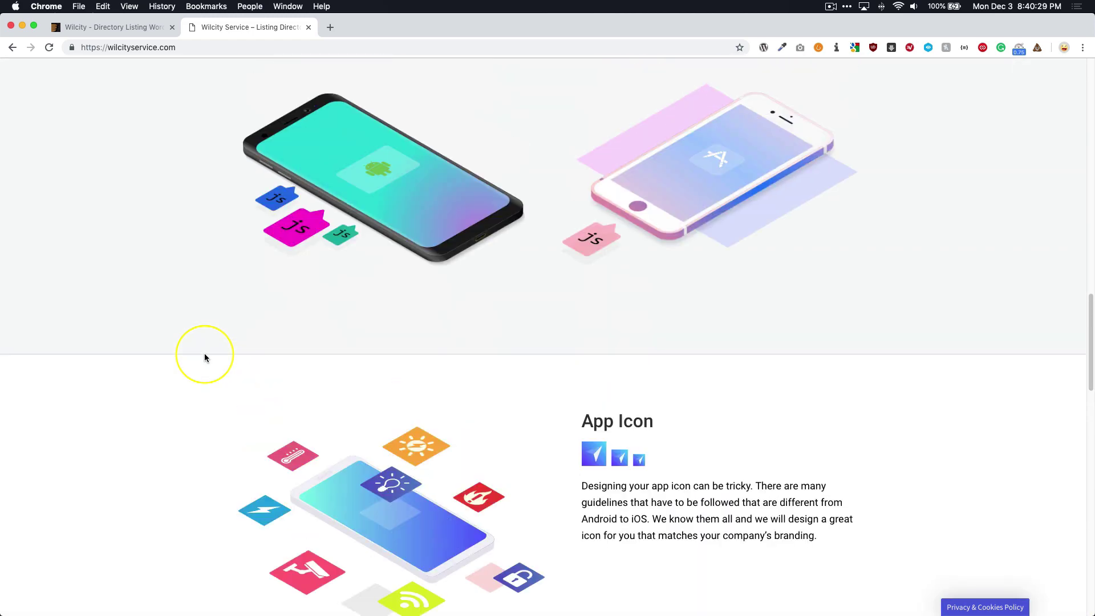
pyautogui.scroll(4, 205, 357)
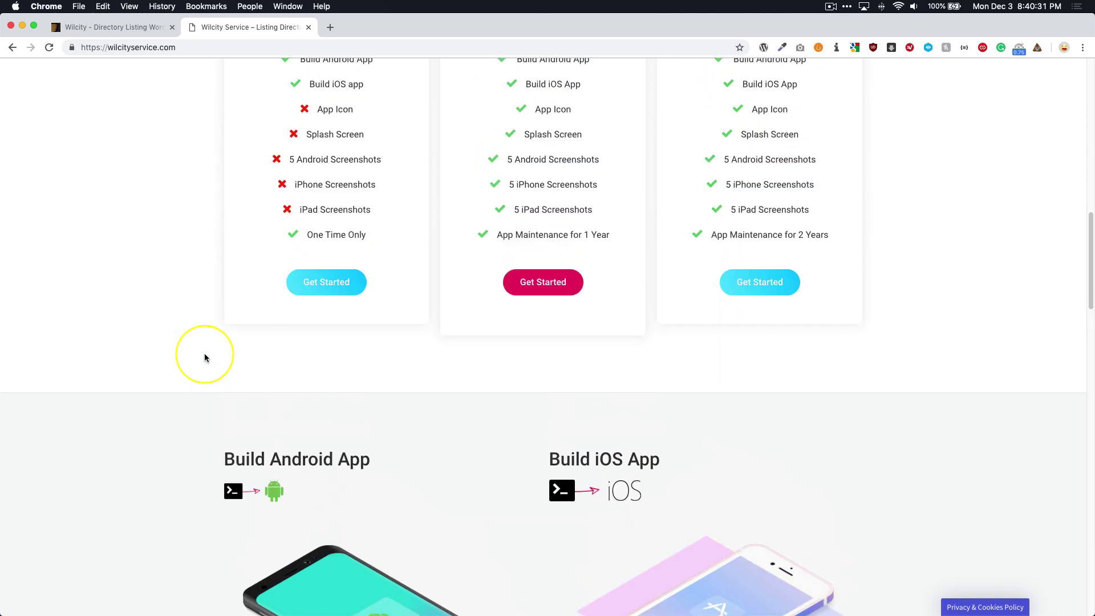
pyautogui.scroll(2, 142, 362)
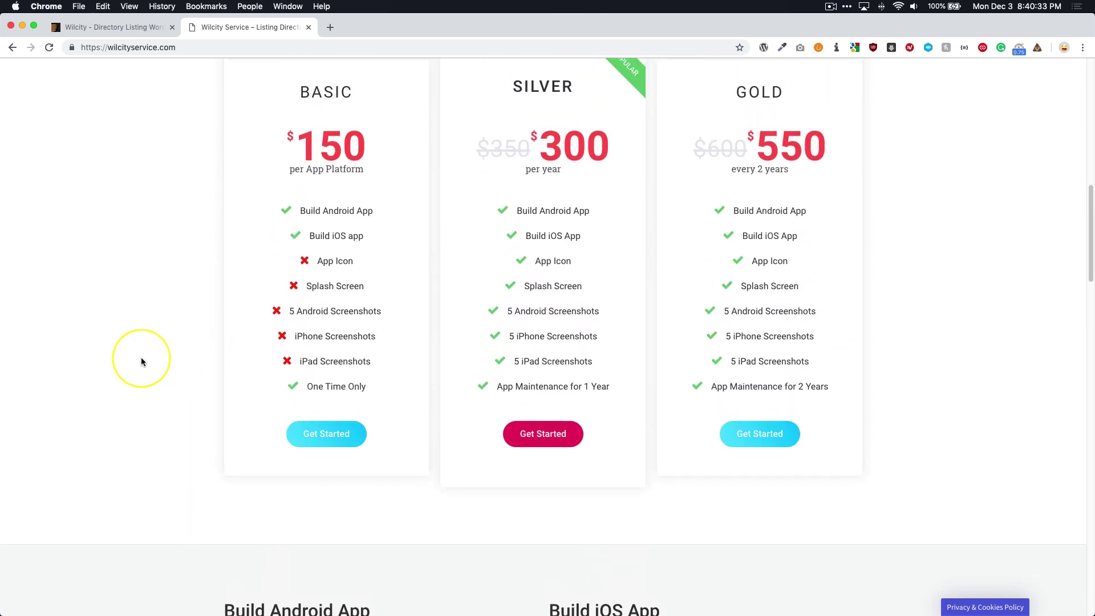
pyautogui.scroll(10, 142, 361)
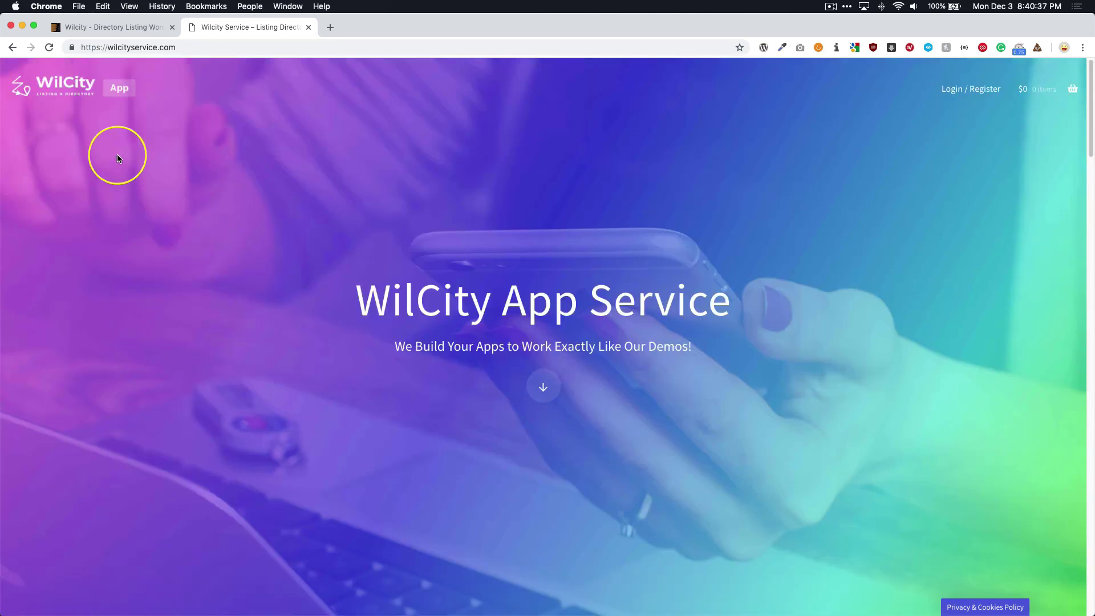
# - Revisit the Wilcity theme listing on ThemeForest, then open the Silver package from the Wilcity Service site
pyautogui.click(108, 27)
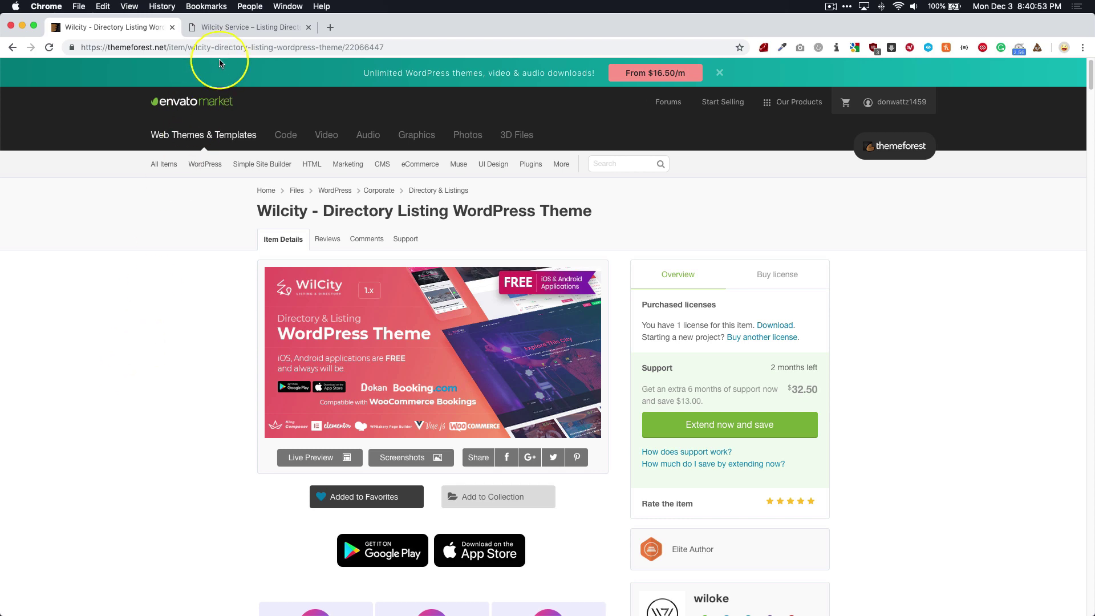
pyautogui.click(250, 28)
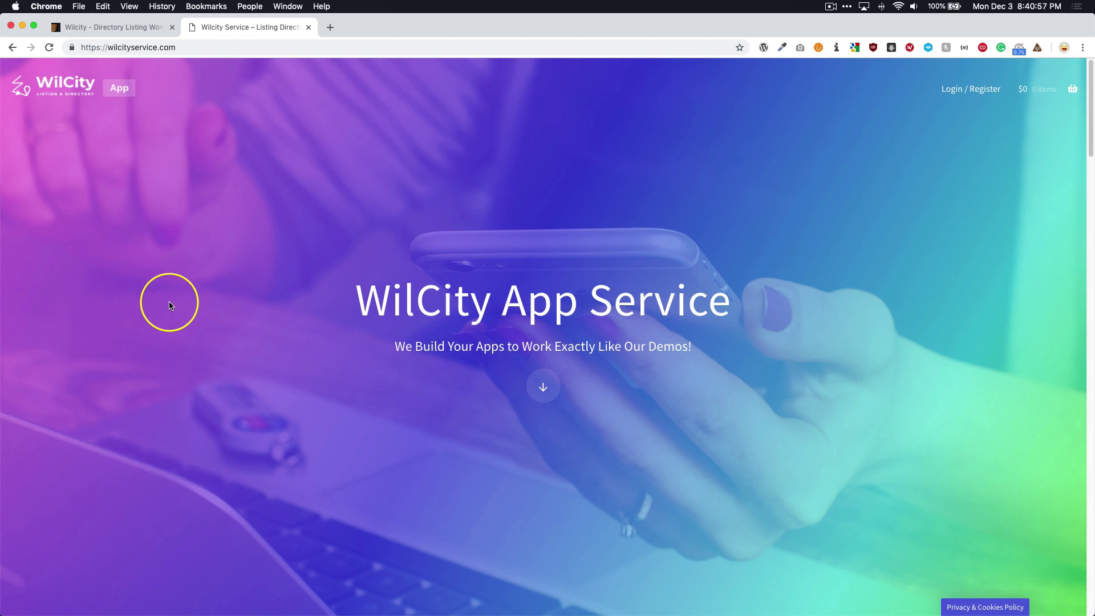
pyautogui.scroll(-5, 167, 303)
pyautogui.scroll(-7, 144, 315)
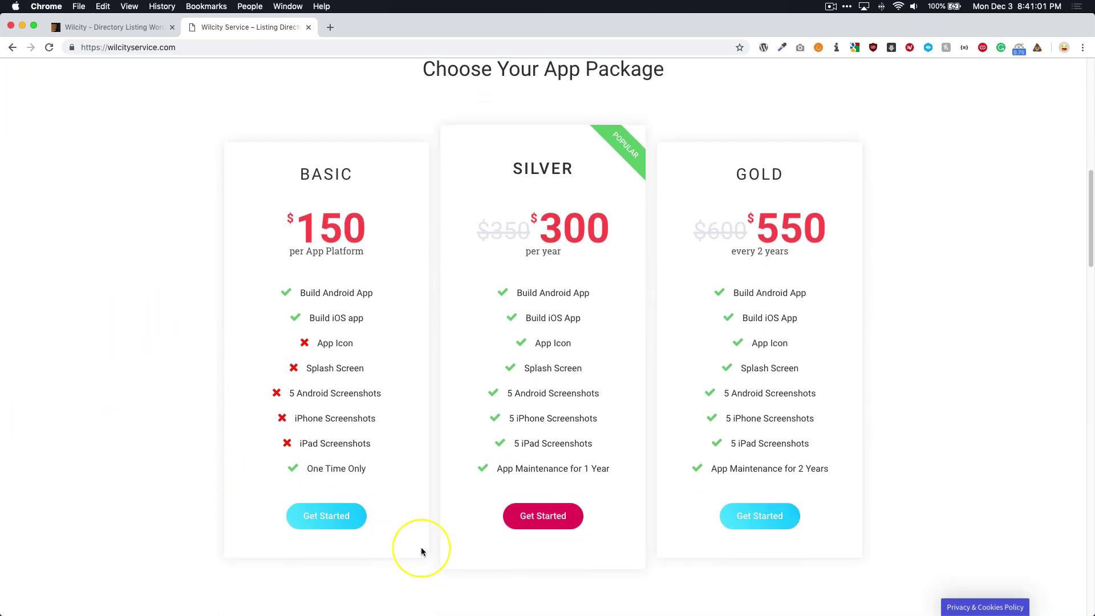
pyautogui.click(542, 519)
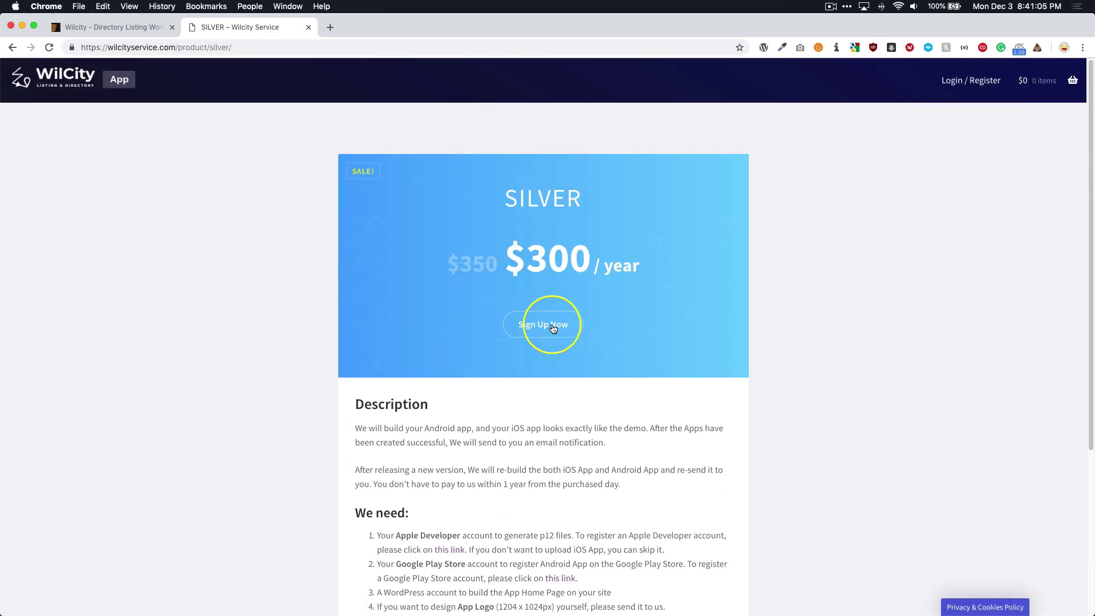
# - Read the Silver package's description and its required accounts, app logo and splash screen specifications
pyautogui.scroll(-3, 546, 325)
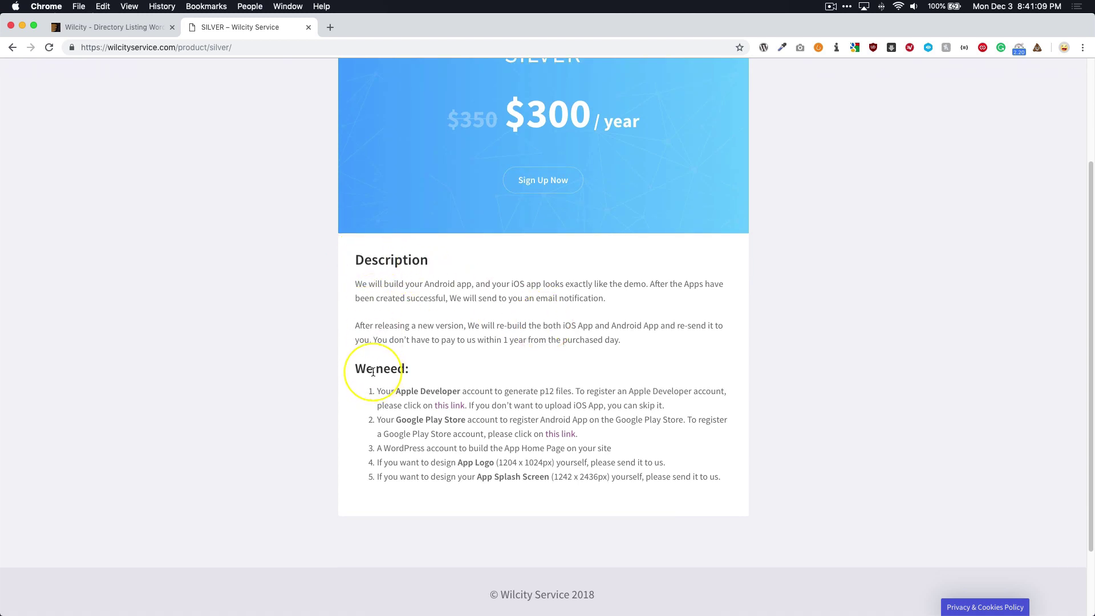
pyautogui.moveTo(354, 260); pyautogui.dragTo(415, 260)
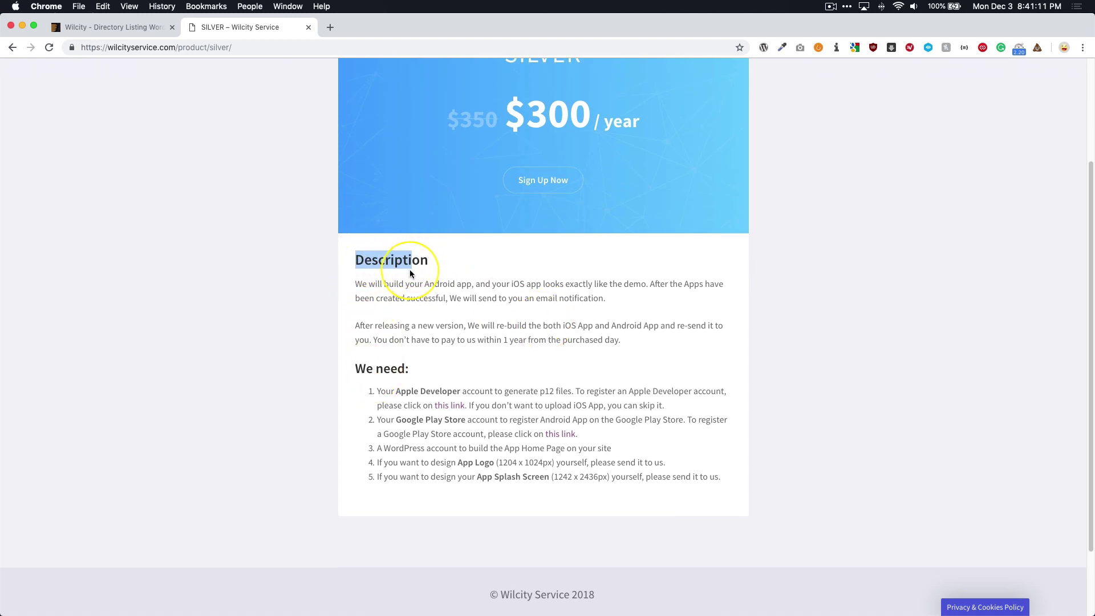
pyautogui.click(393, 262)
pyautogui.moveTo(357, 368); pyautogui.dragTo(442, 391)
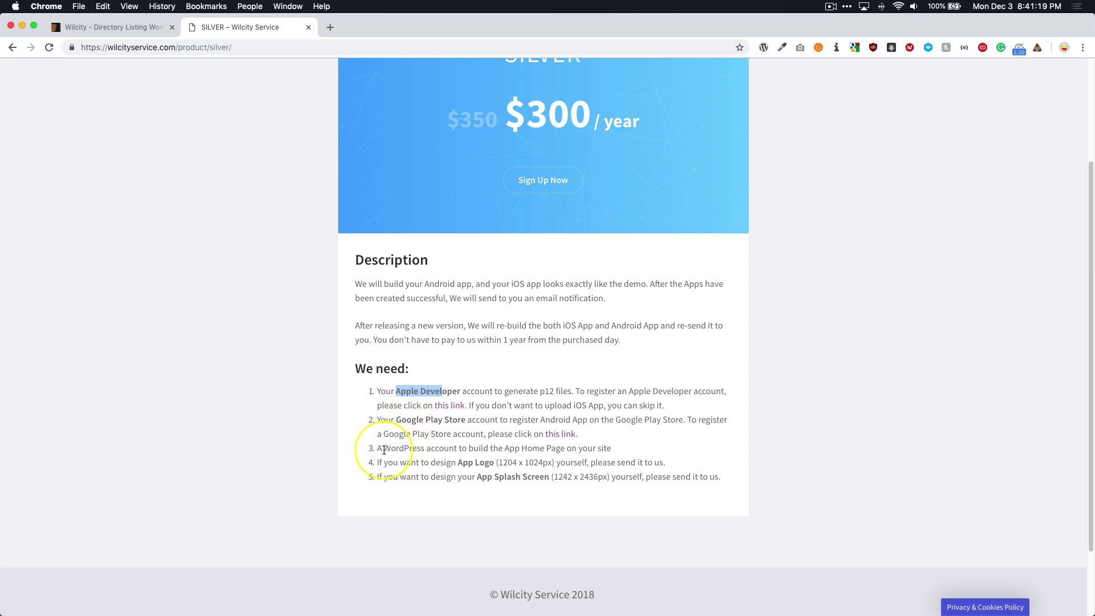
pyautogui.moveTo(384, 448); pyautogui.dragTo(480, 463)
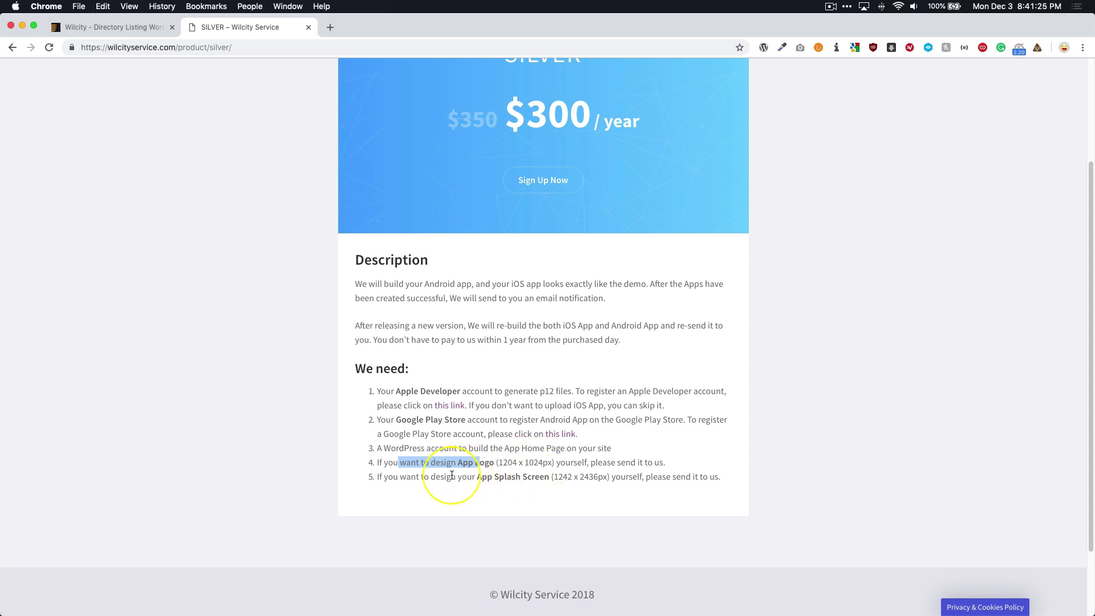
pyautogui.moveTo(406, 477); pyautogui.dragTo(481, 479)
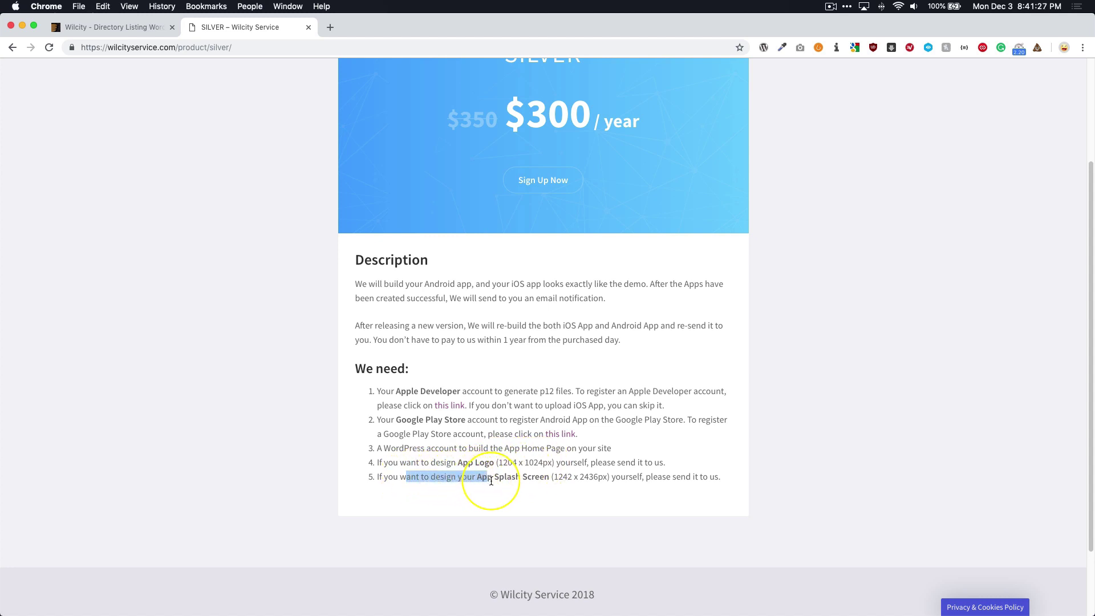
pyautogui.moveTo(554, 477); pyautogui.dragTo(606, 478)
# - Sign up for the Silver package and proceed from the cart to checkout
pyautogui.scroll(5, 594, 457)
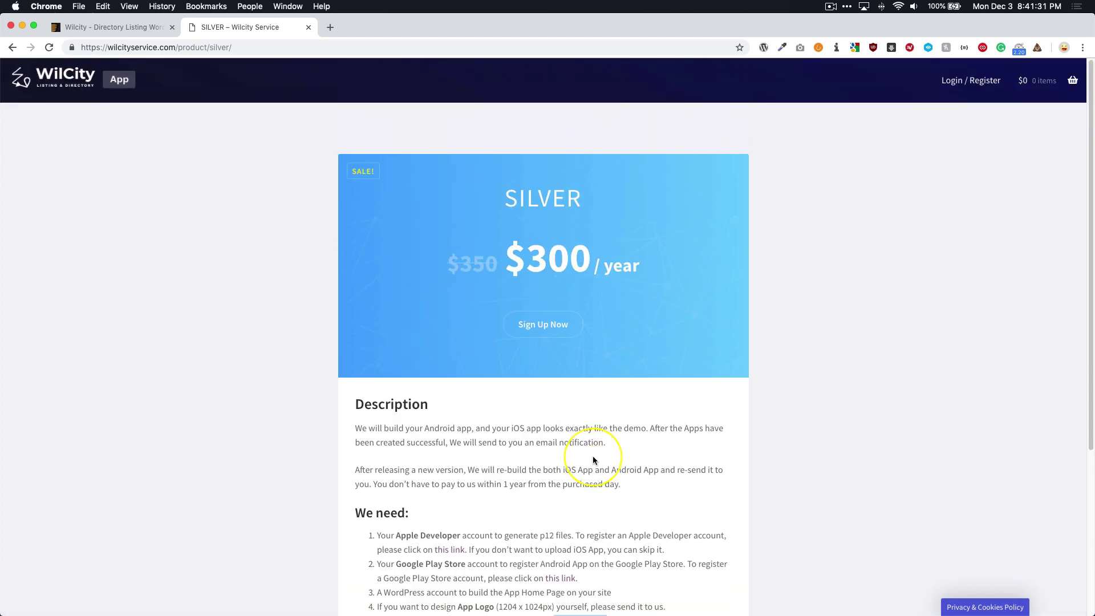
pyautogui.click(540, 320)
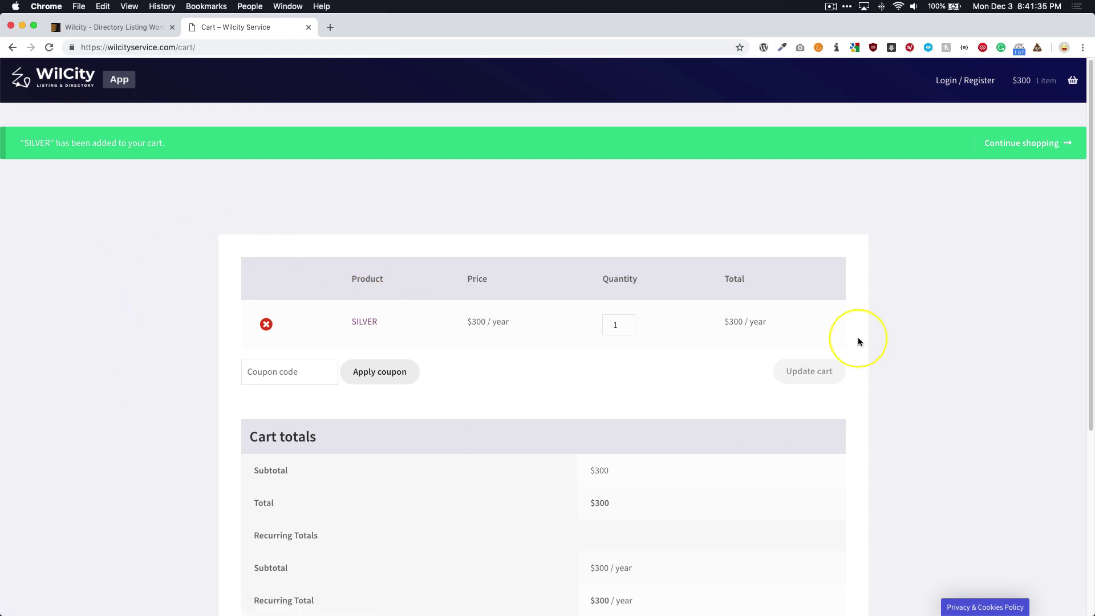
pyautogui.scroll(-5, 325, 317)
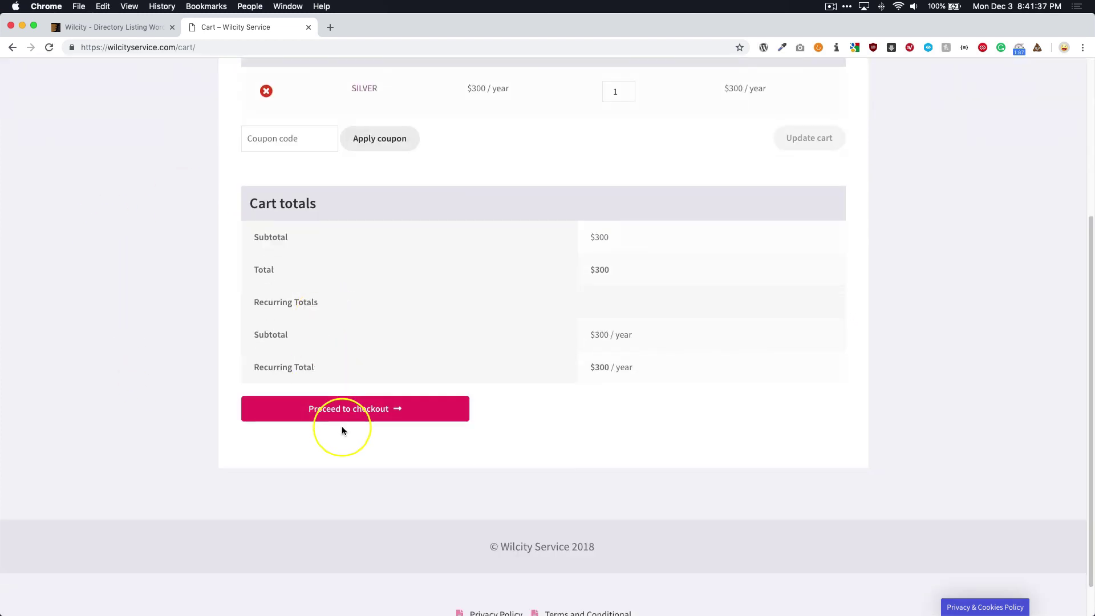
pyautogui.click(357, 408)
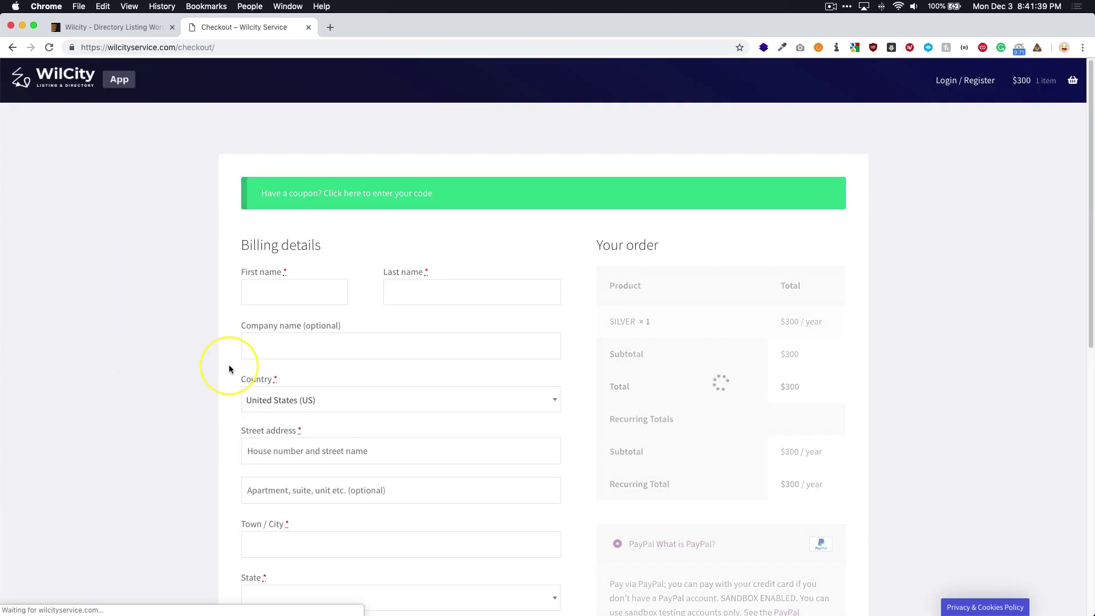
# - Examine the checkout page's billing fields, order summary, PayPal payment option and additional information section
pyautogui.scroll(-1, 199, 328)
pyautogui.scroll(-1, 195, 325)
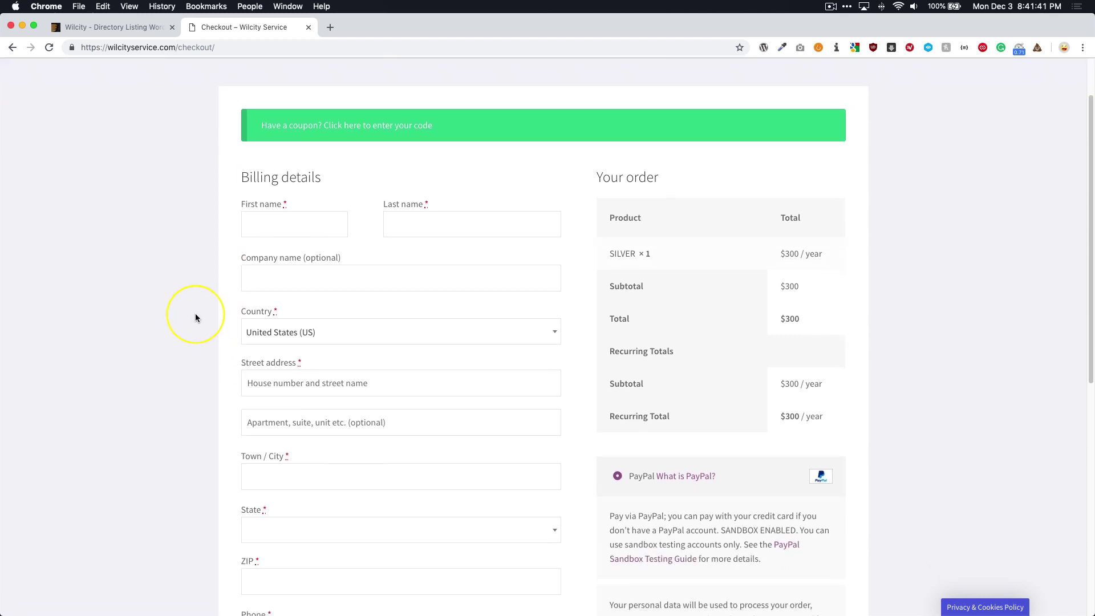
pyautogui.scroll(-3, 195, 318)
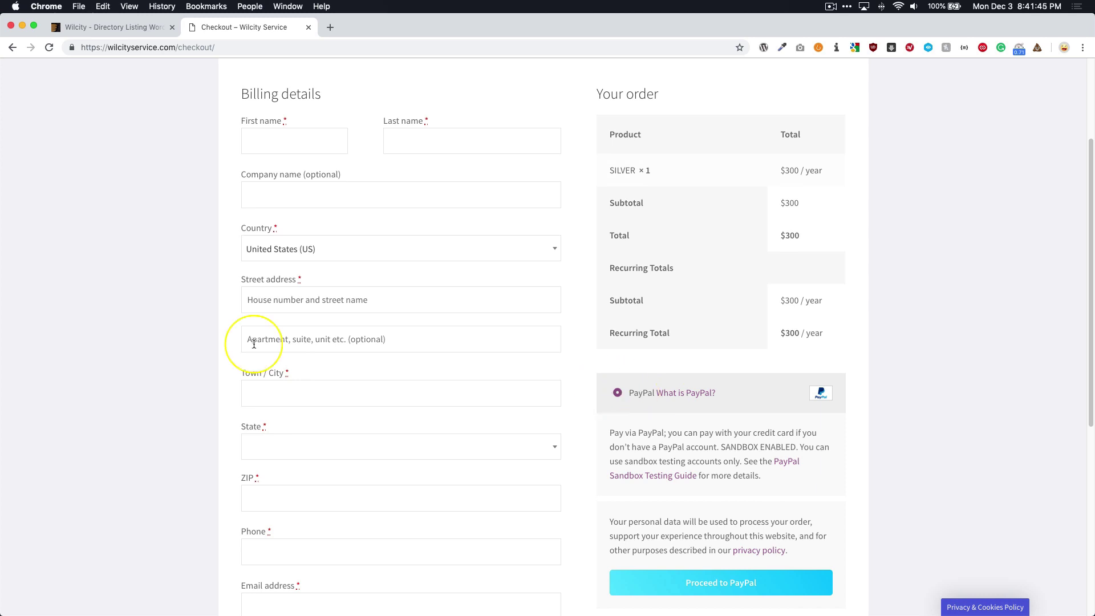
pyautogui.scroll(-1, 82, 370)
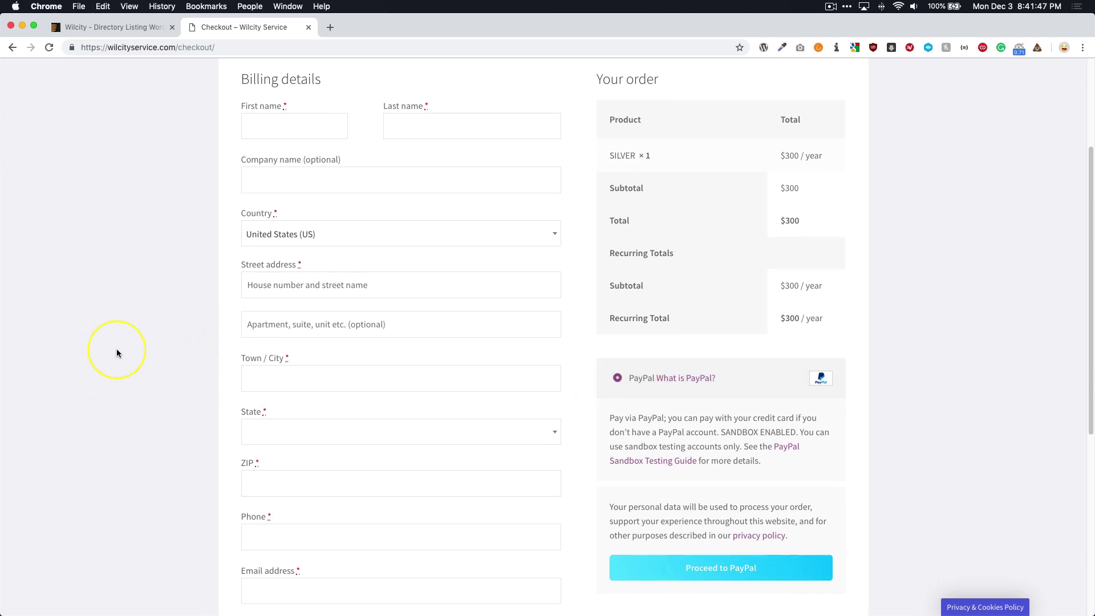
pyautogui.scroll(-4, 354, 565)
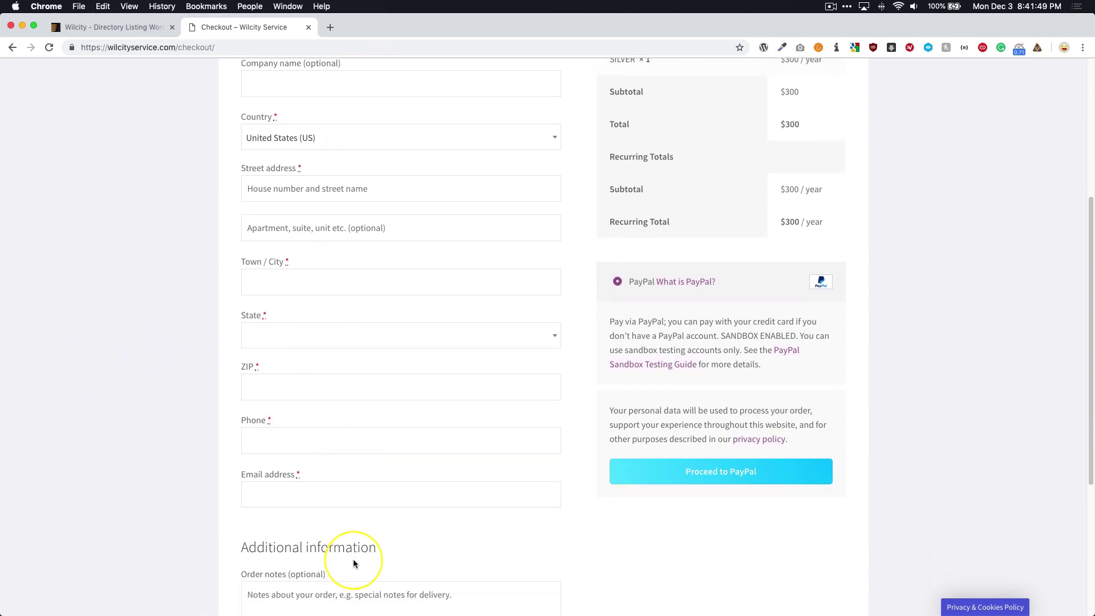
# - Log in to the Wilcity Service account and open its Apps Info page
pyautogui.scroll(-10, 353, 560)
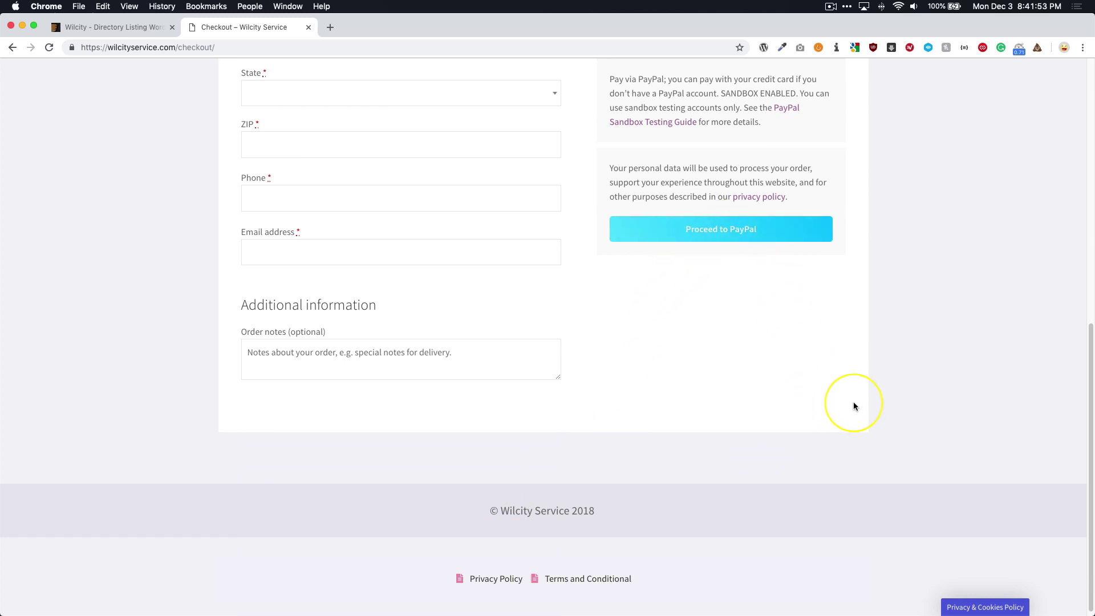
pyautogui.scroll(15, 854, 405)
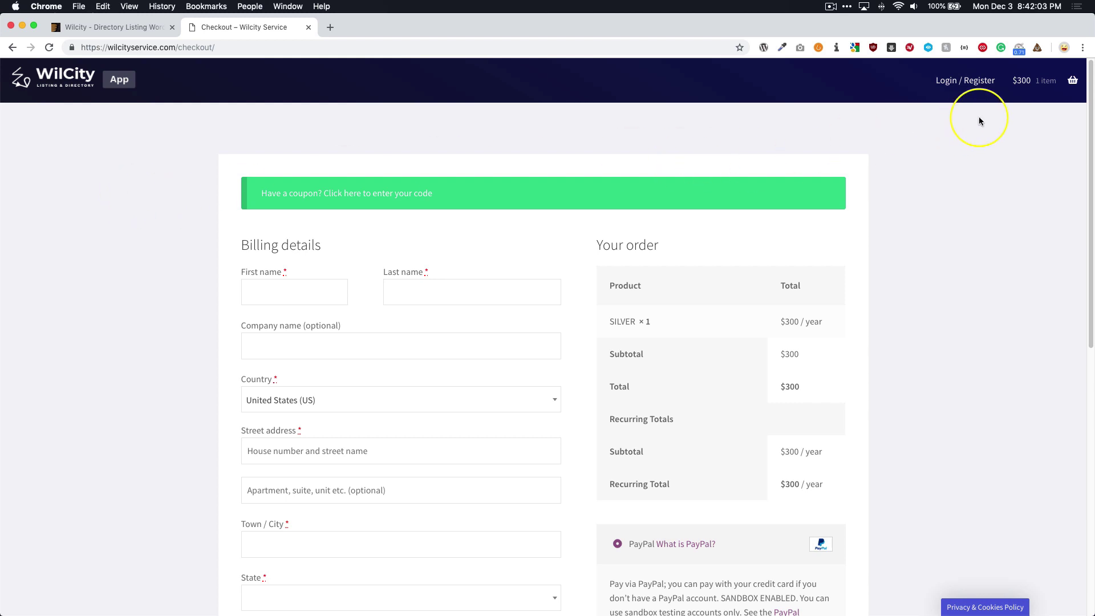
pyautogui.click(976, 81)
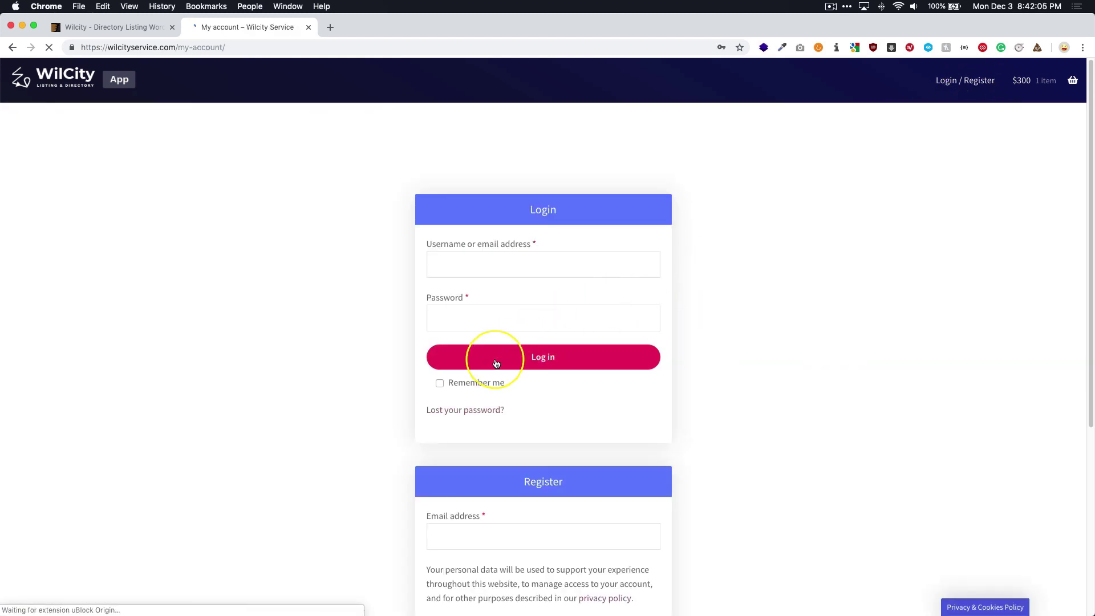
pyautogui.click(494, 357)
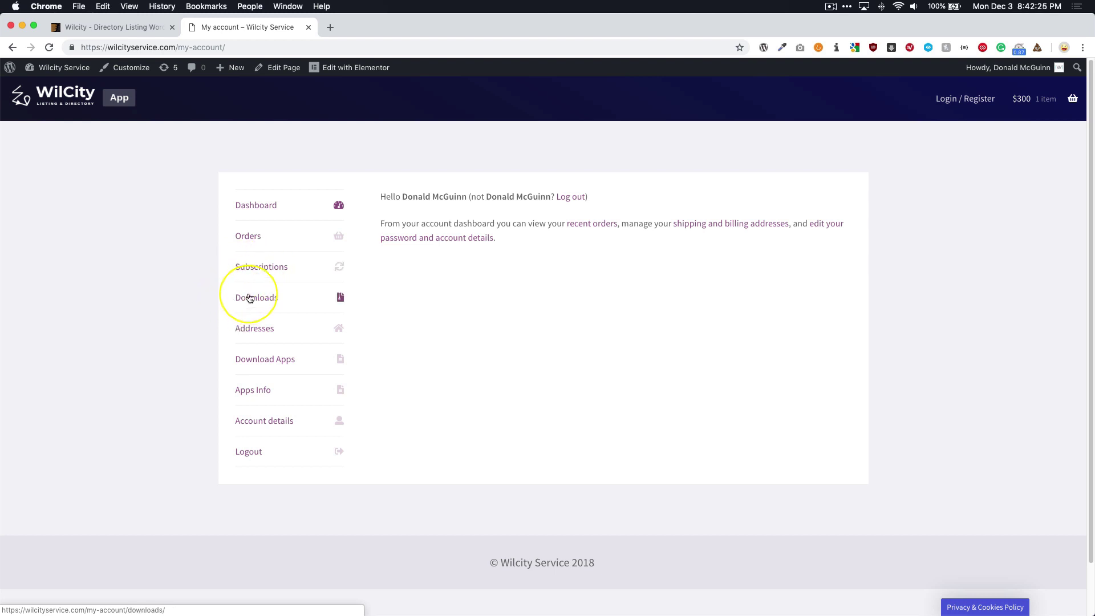
pyautogui.click(257, 391)
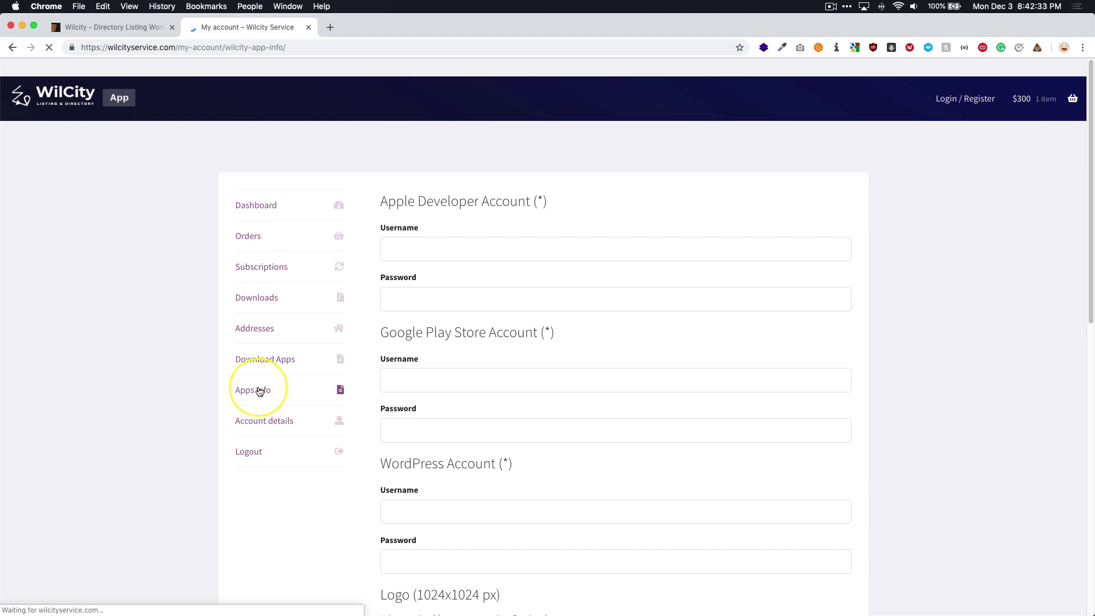
# - Clear the autofilled password from the Apple Developer Account section of the app information form
pyautogui.click(405, 249)
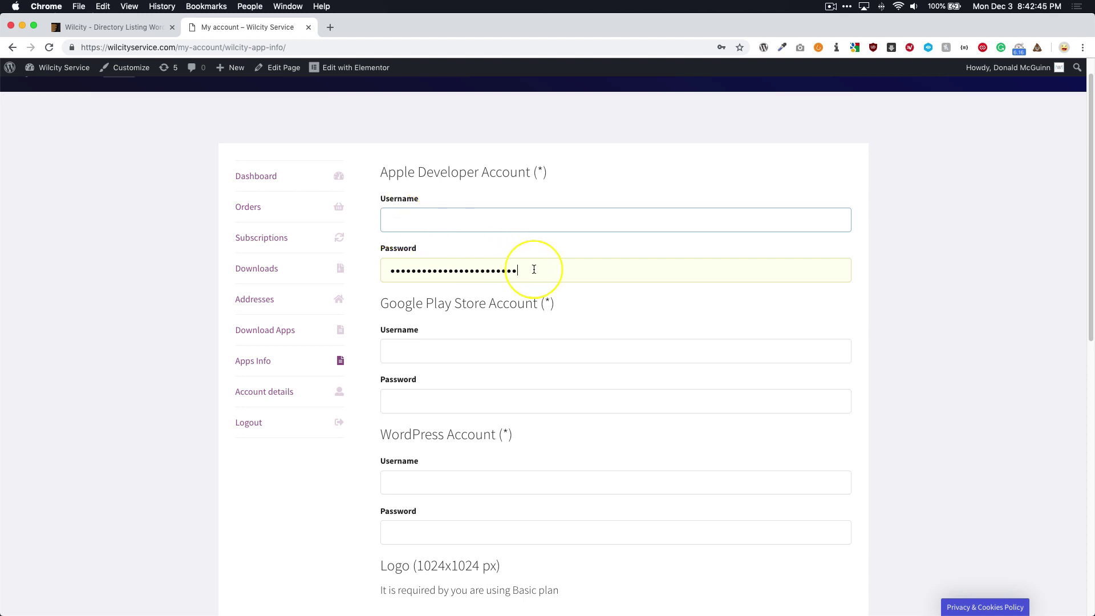
pyautogui.moveTo(533, 269); pyautogui.dragTo(389, 271)
pyautogui.press('BackSpace')
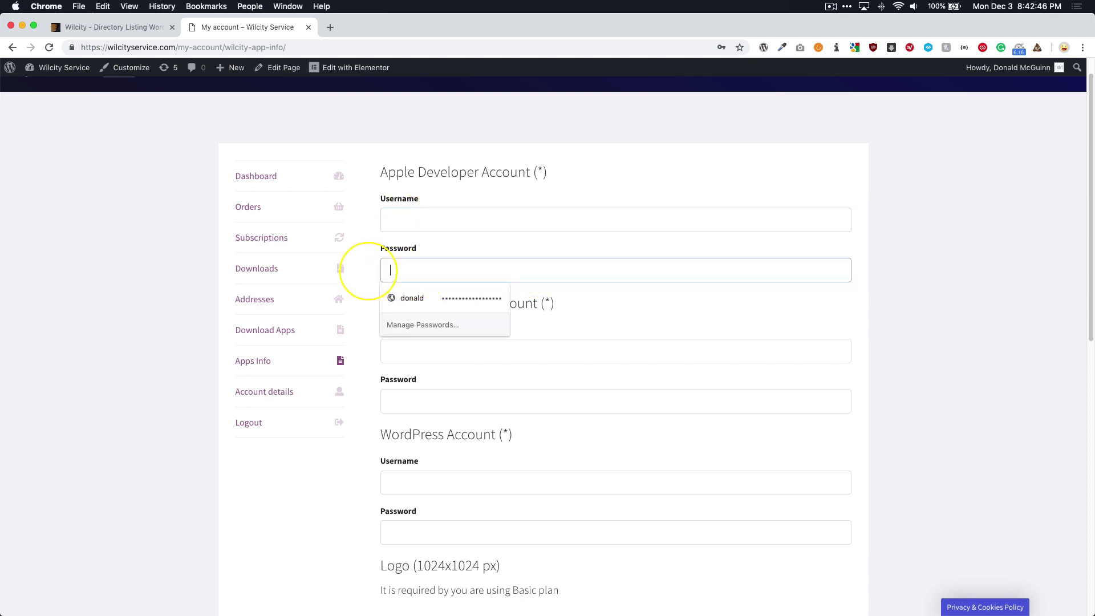
pyautogui.click(433, 243)
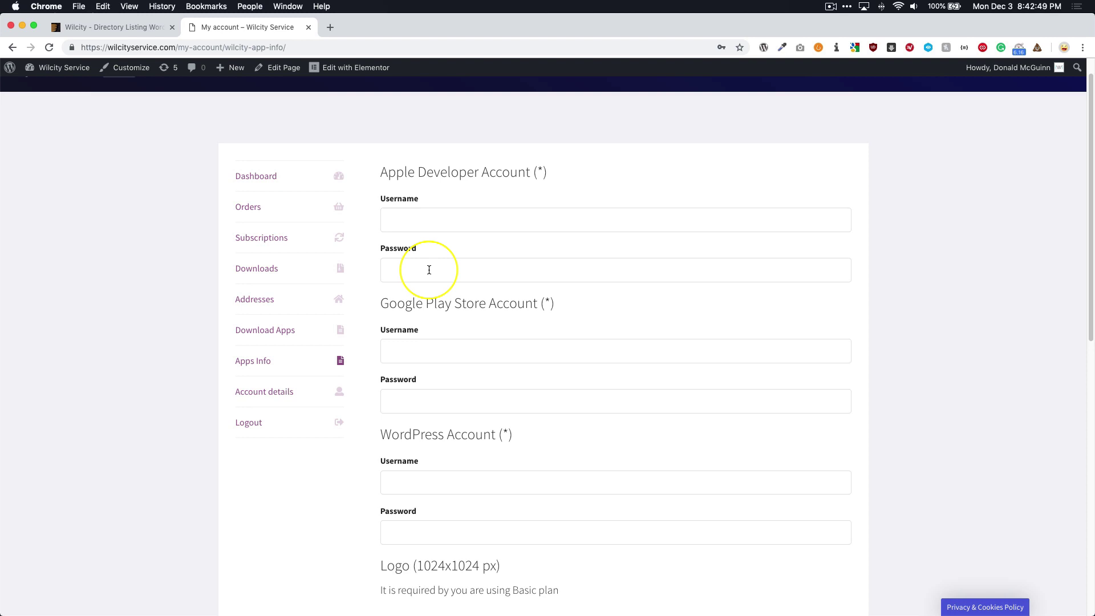
# - Examine the Google Play Store and WordPress account fields and the logo size and plan requirements
pyautogui.scroll(-3, 429, 270)
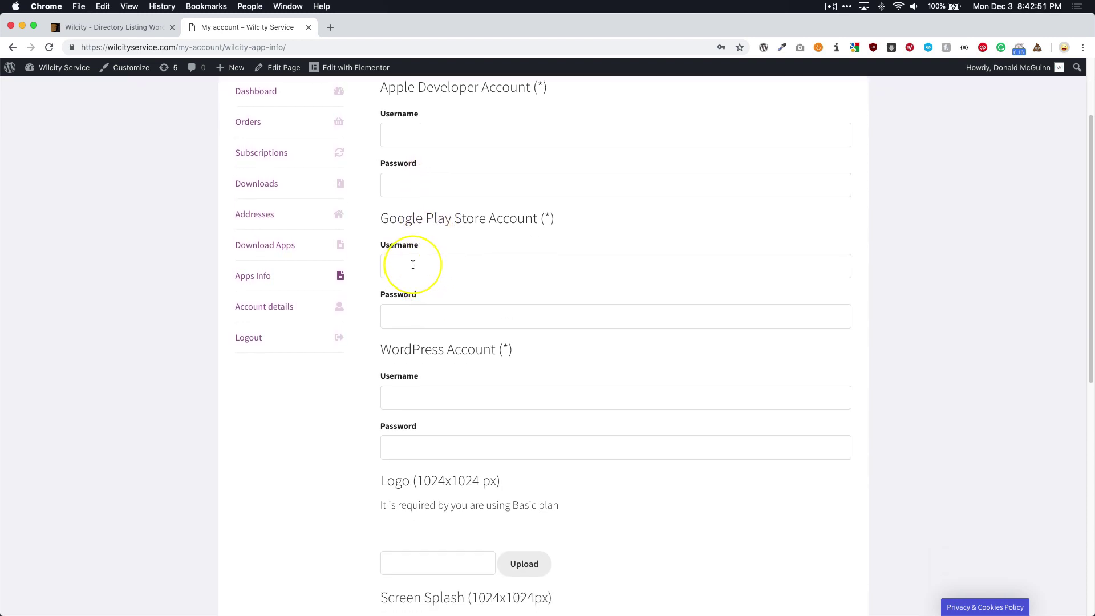
pyautogui.scroll(-4, 402, 315)
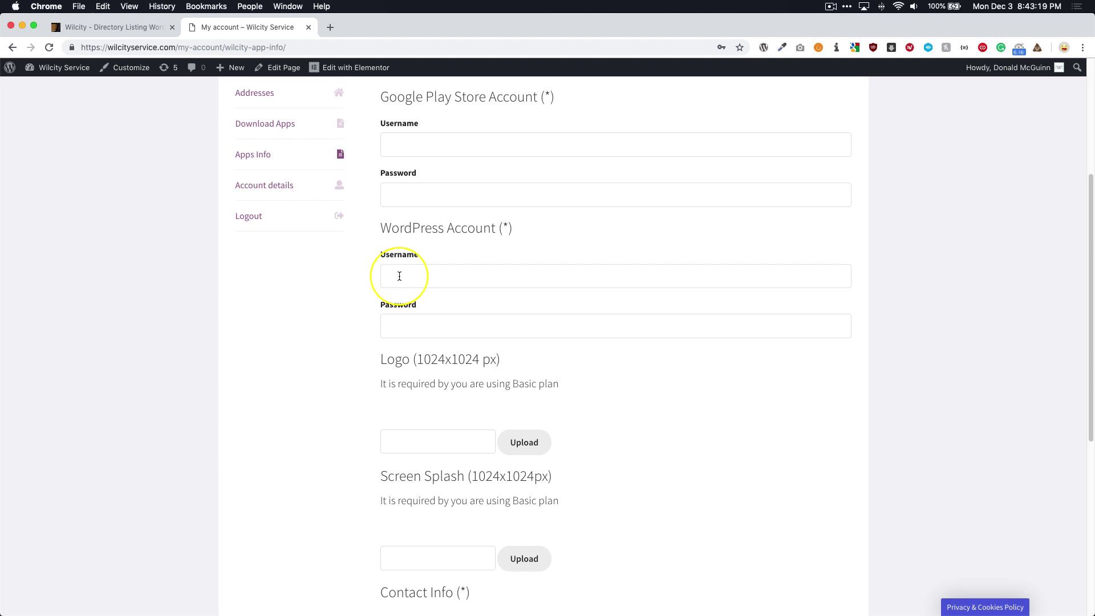
pyautogui.scroll(-3, 399, 276)
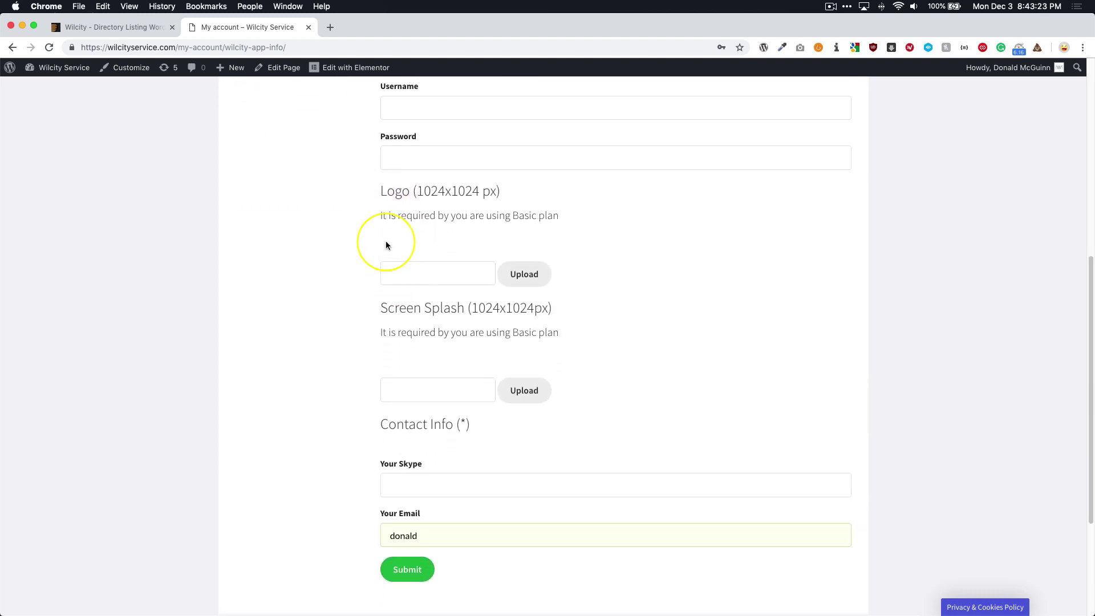
pyautogui.moveTo(386, 216); pyautogui.dragTo(525, 232)
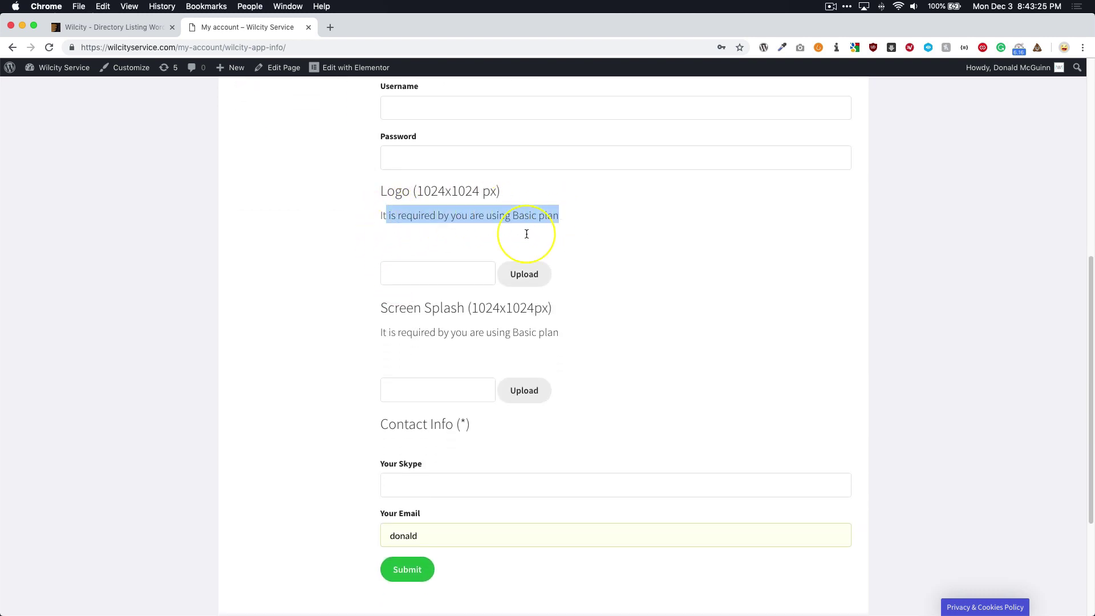
pyautogui.moveTo(449, 332); pyautogui.dragTo(533, 329)
pyautogui.click(420, 251)
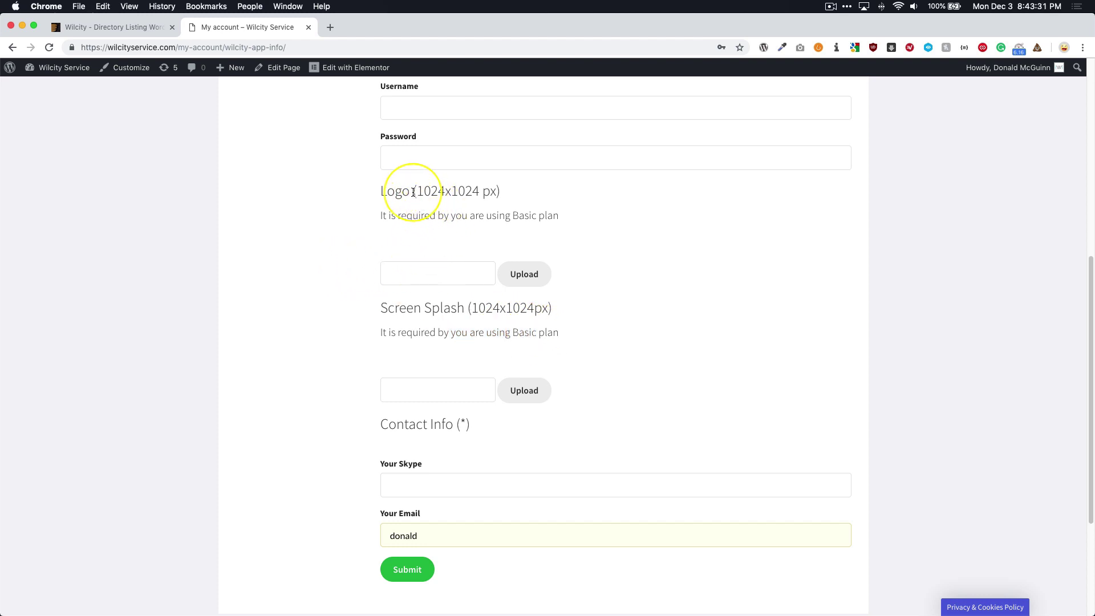
pyautogui.moveTo(418, 193); pyautogui.dragTo(498, 192)
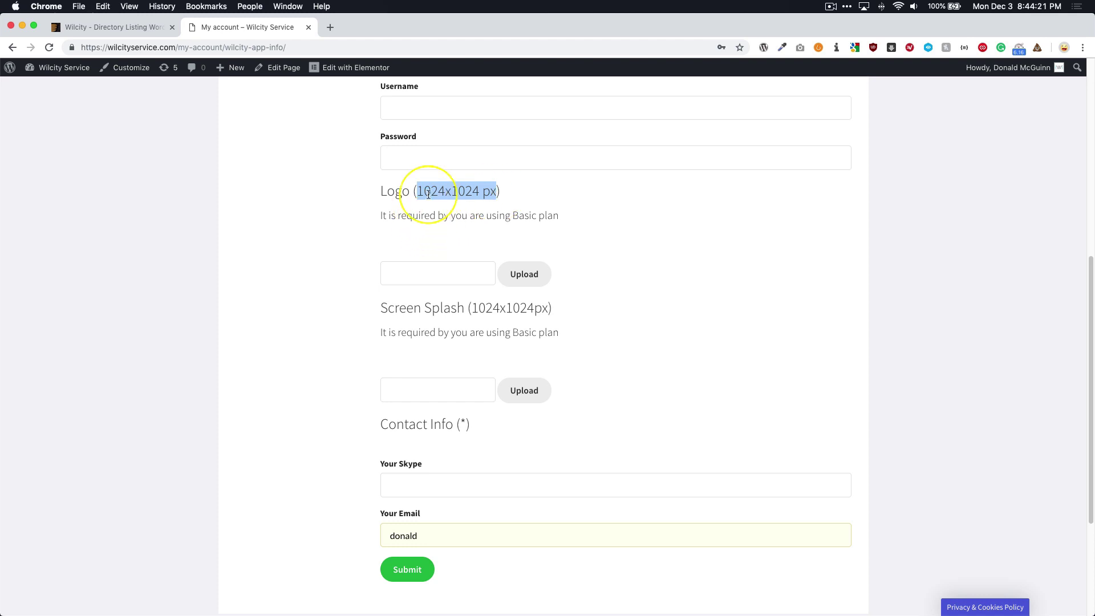
pyautogui.click(416, 192)
pyautogui.scroll(-2, 415, 220)
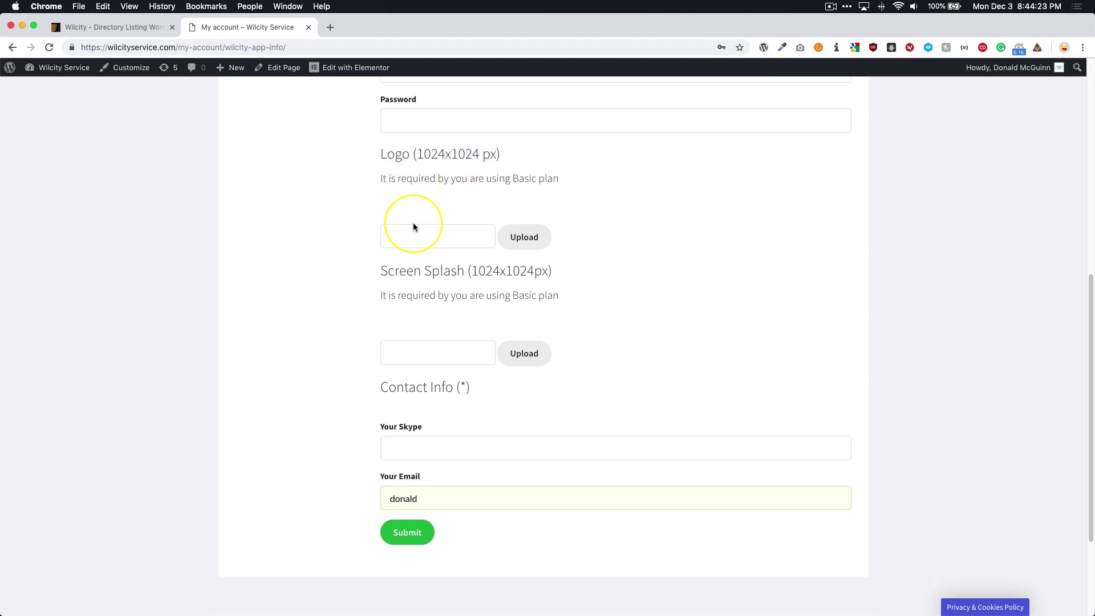
# - Read the Screen Splash size specification and its plan requirement in the app information form
pyautogui.moveTo(368, 269); pyautogui.dragTo(551, 272)
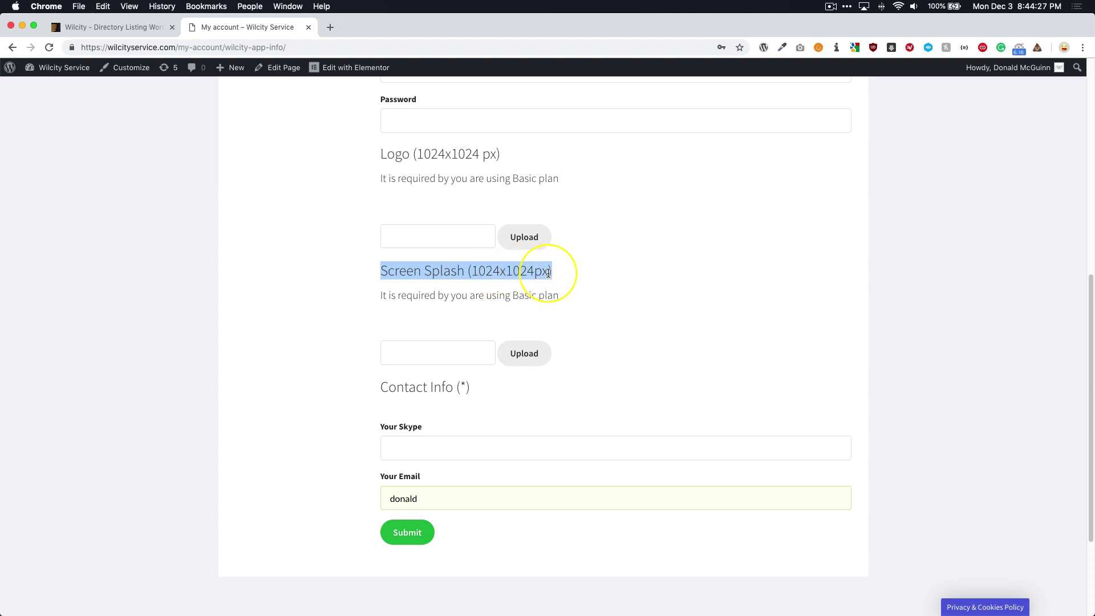
pyautogui.click(549, 273)
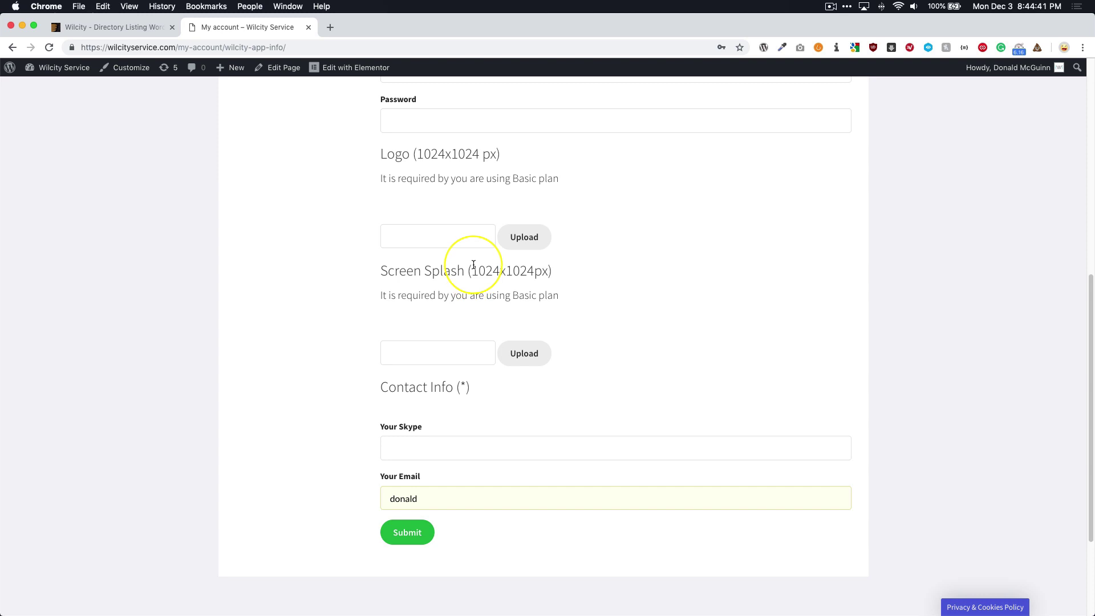
pyautogui.scroll(-1, 473, 271)
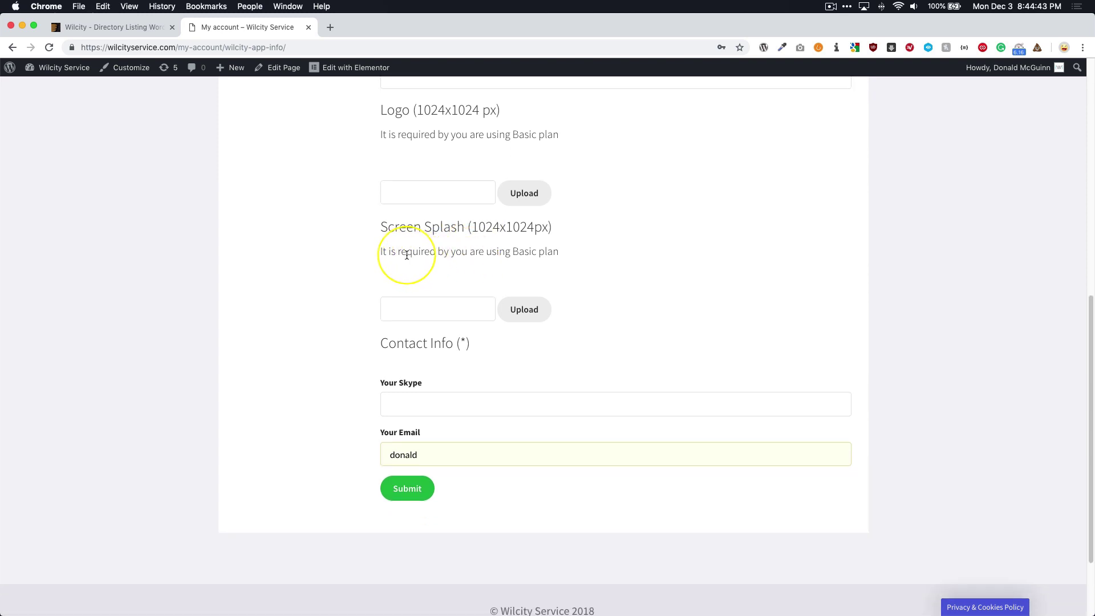
pyautogui.moveTo(401, 253); pyautogui.dragTo(449, 256)
pyautogui.scroll(1, 449, 256)
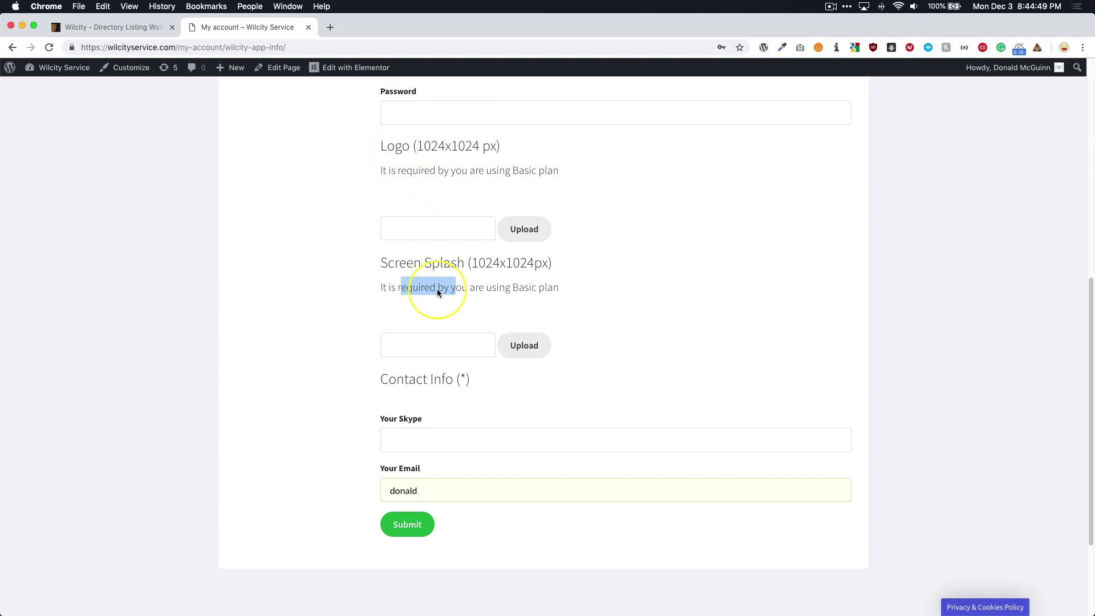
pyautogui.click(360, 313)
pyautogui.scroll(-3, 365, 318)
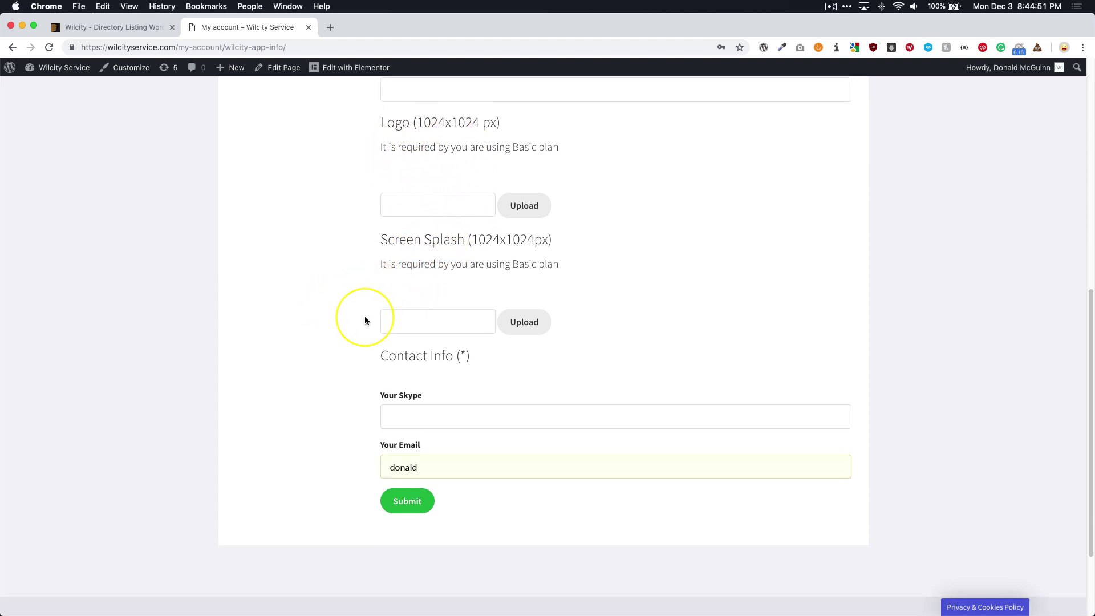
# - Clear the autofilled email field under Contact Info and review the Skype and email fields
pyautogui.click(447, 352)
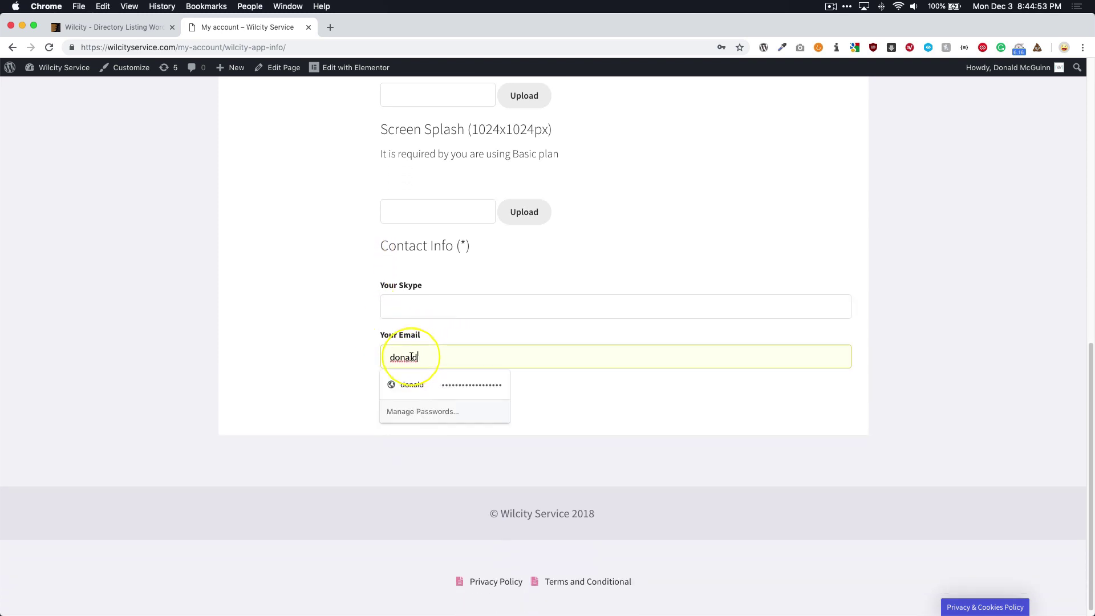
pyautogui.moveTo(453, 354); pyautogui.dragTo(366, 357)
pyautogui.press('BackSpace')
pyautogui.click(337, 360)
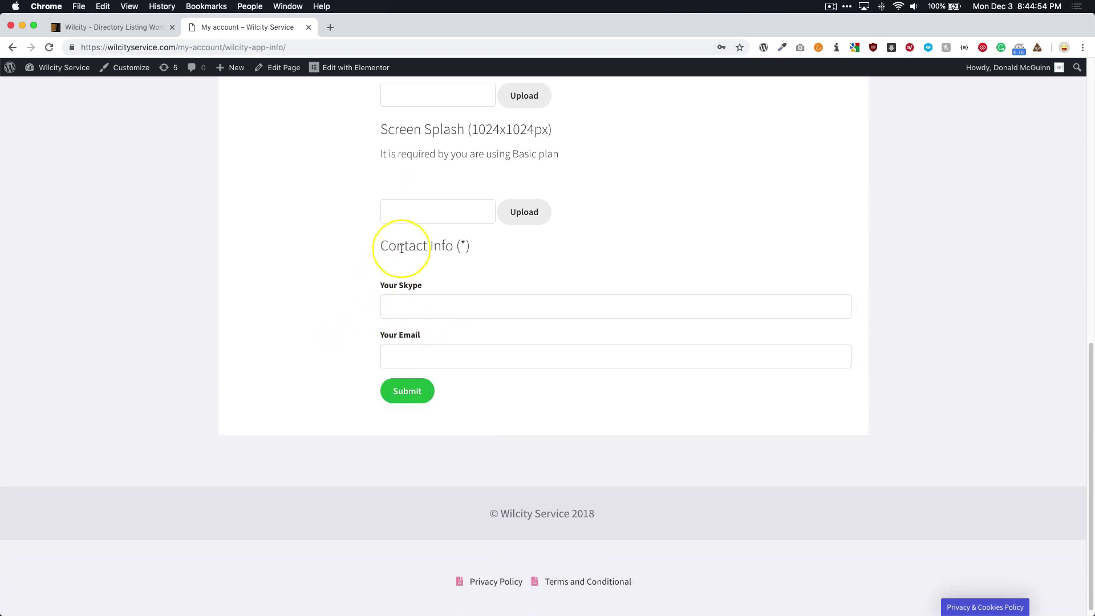
pyautogui.click(411, 307)
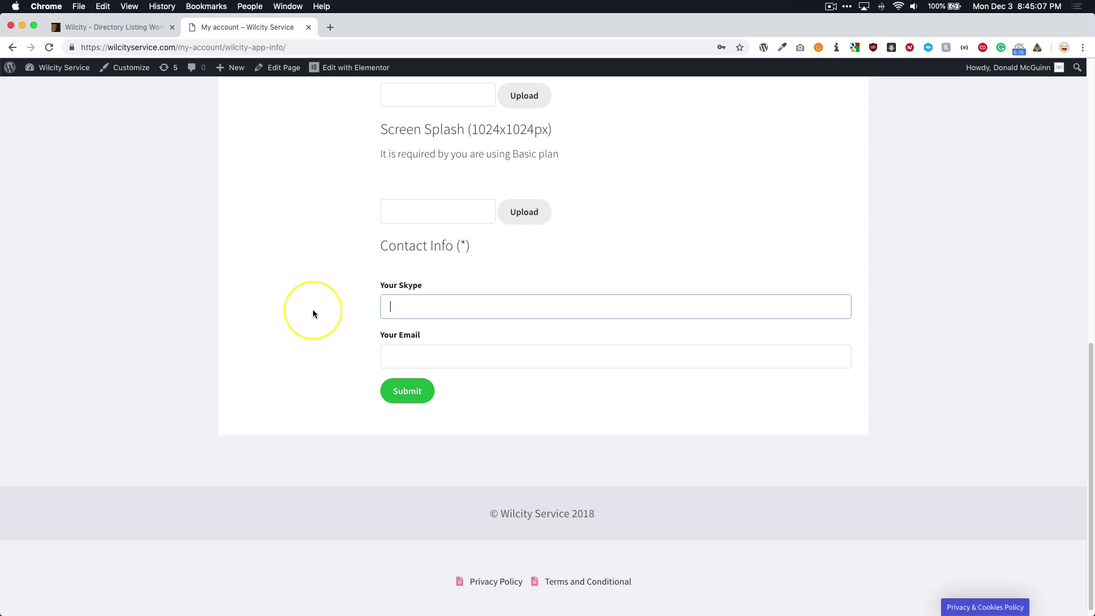
pyautogui.scroll(-1, 319, 311)
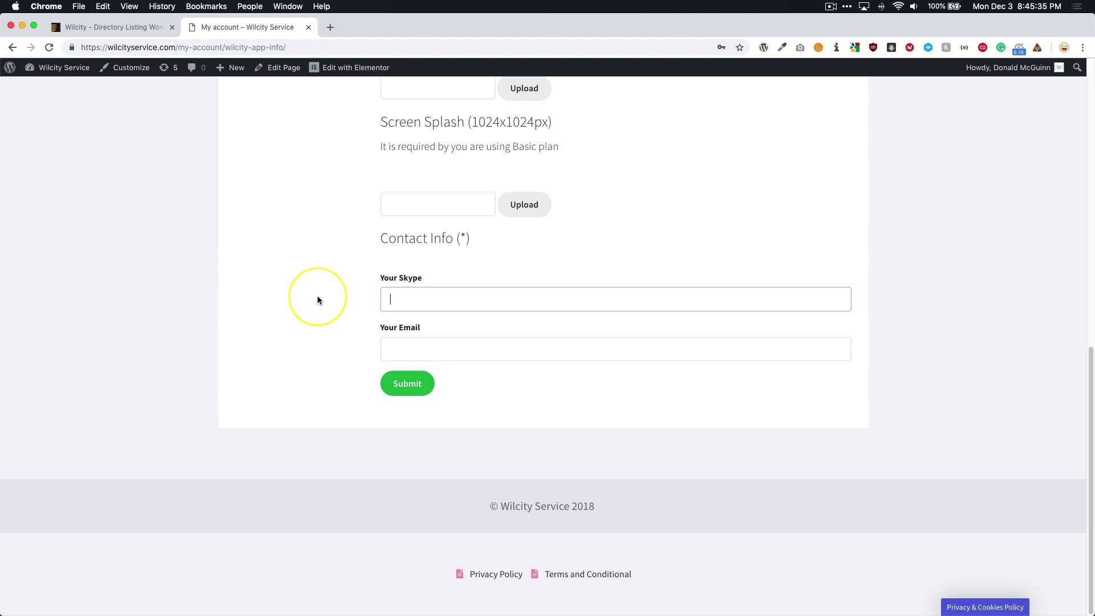
pyautogui.click(317, 320)
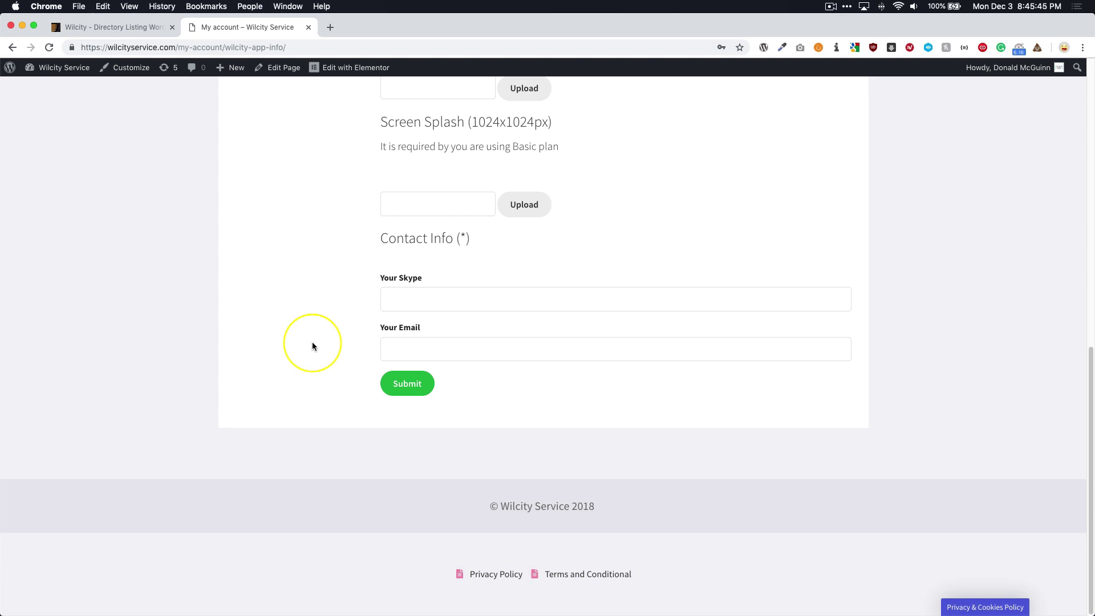
# - Review the iOS and Android links on the Download Apps page and return to the Apps Info page
pyautogui.scroll(15, 313, 346)
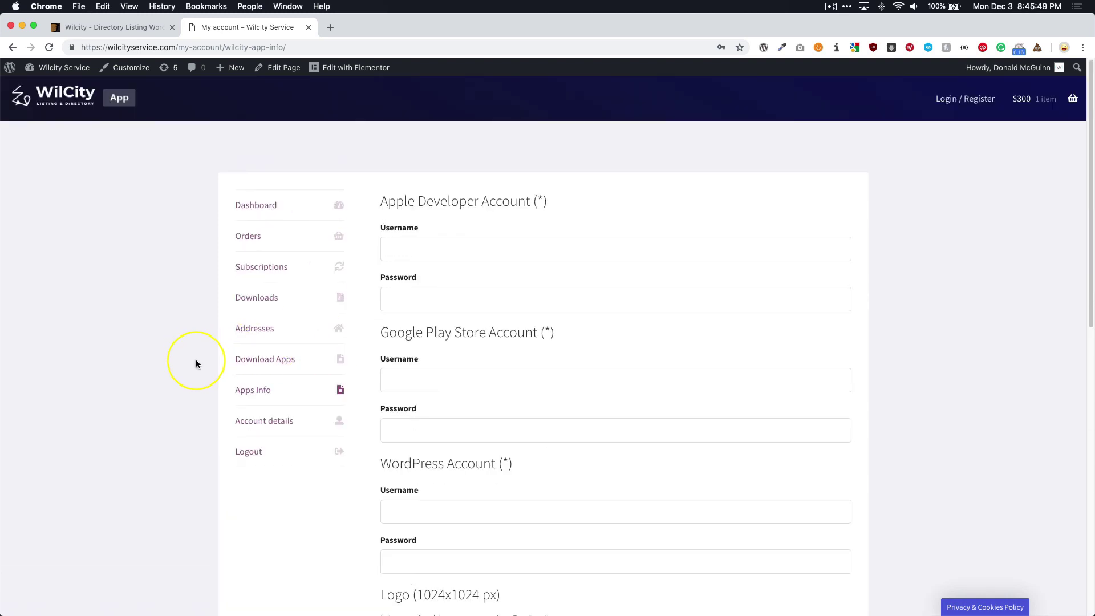
pyautogui.click(267, 363)
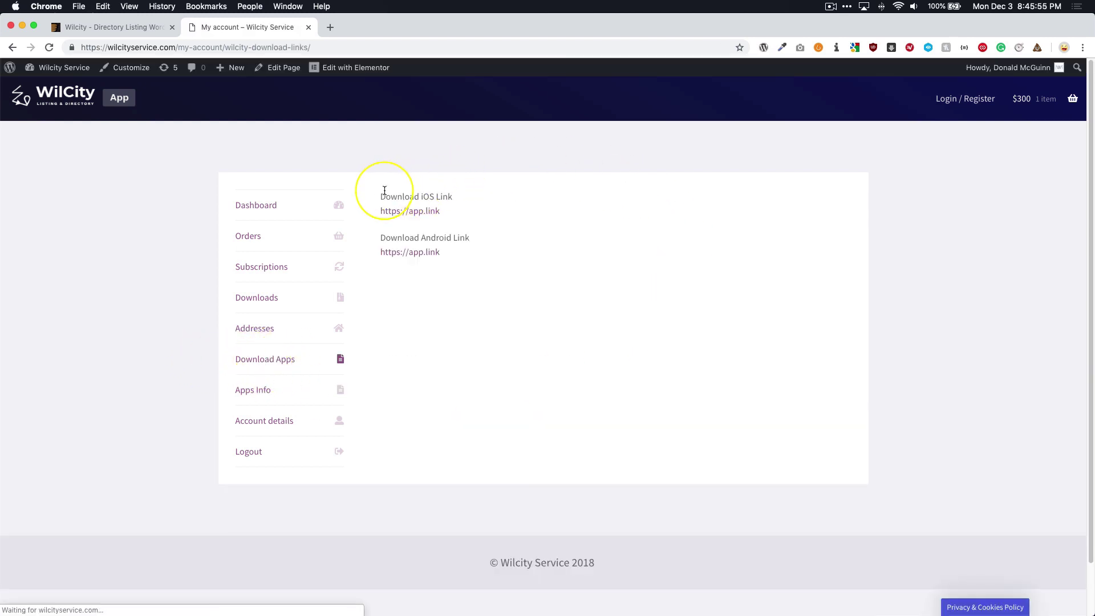
pyautogui.moveTo(383, 199); pyautogui.dragTo(452, 195)
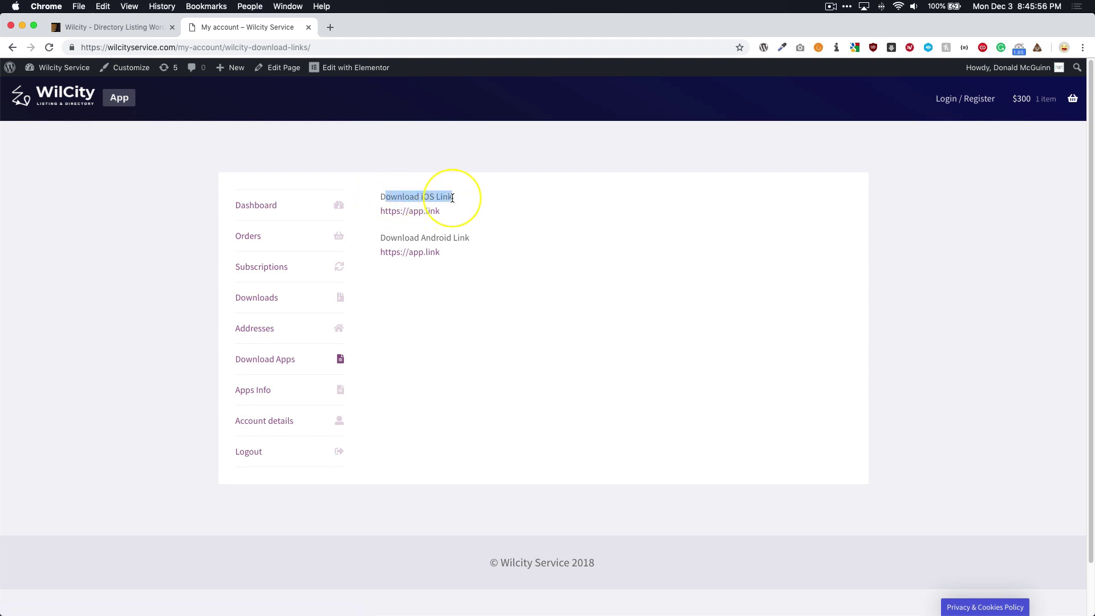
pyautogui.click(394, 237)
pyautogui.moveTo(394, 237); pyautogui.dragTo(380, 210)
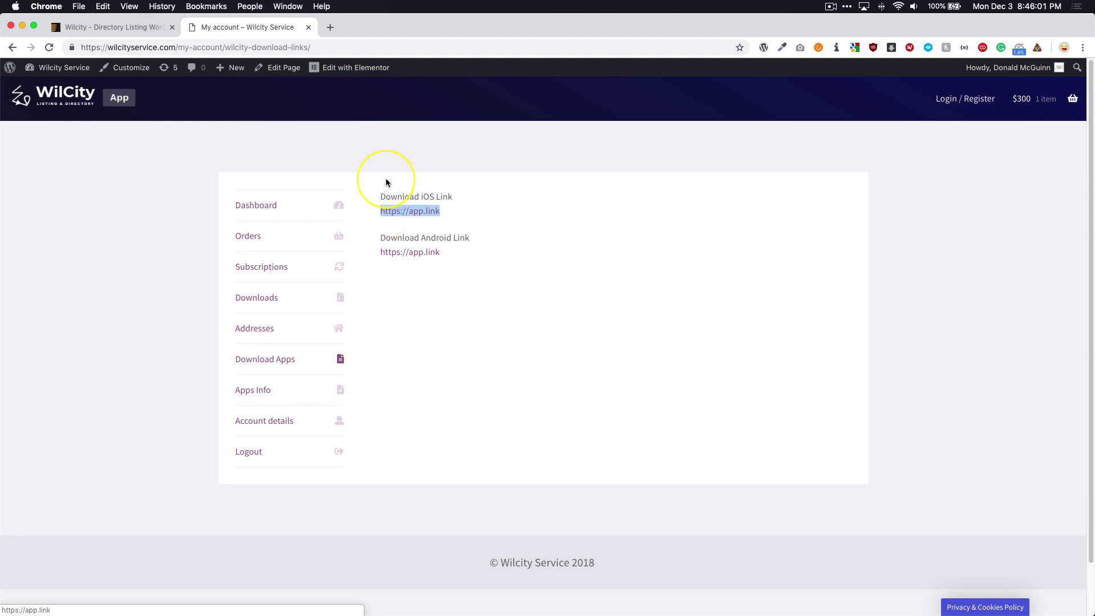
pyautogui.click(433, 213)
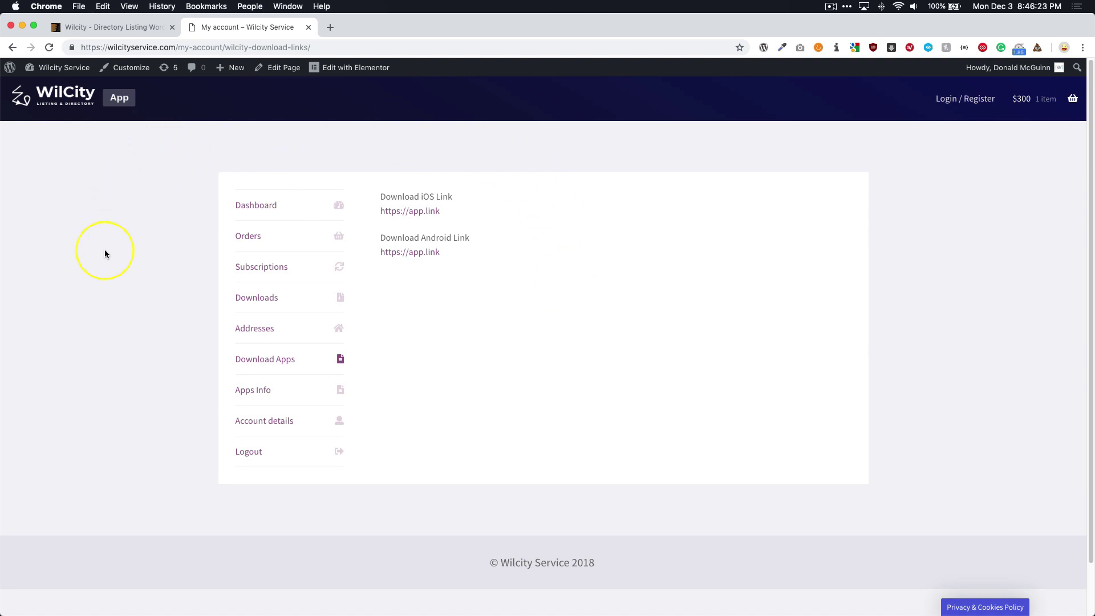
pyautogui.click(257, 385)
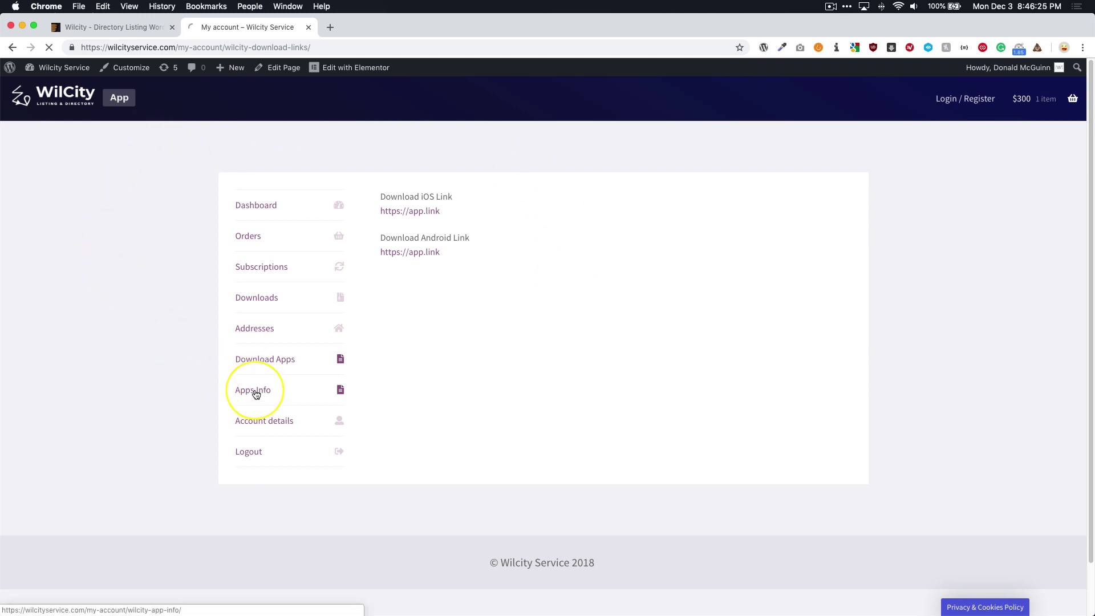